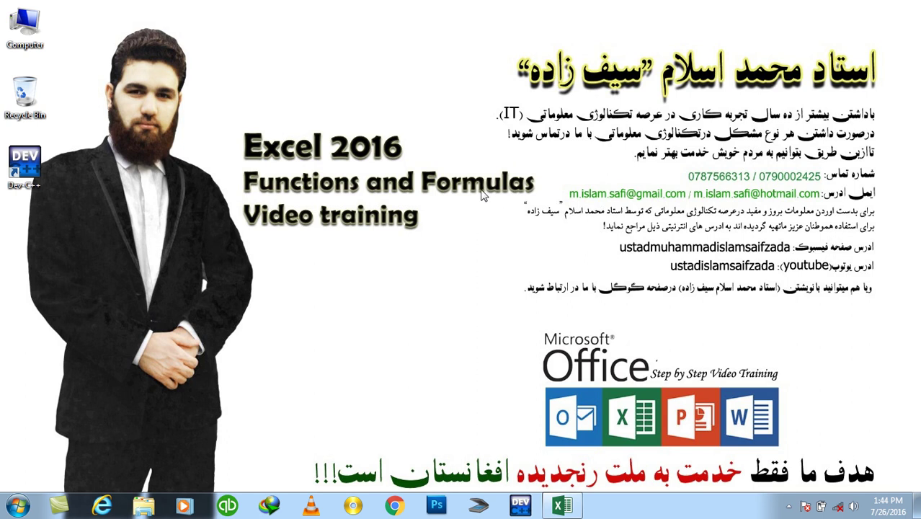
# Refresh the desktop and start Excel 2016 with a blank workbook.
pyautogui.rightClick(482, 193)
pyautogui.click(497, 210)
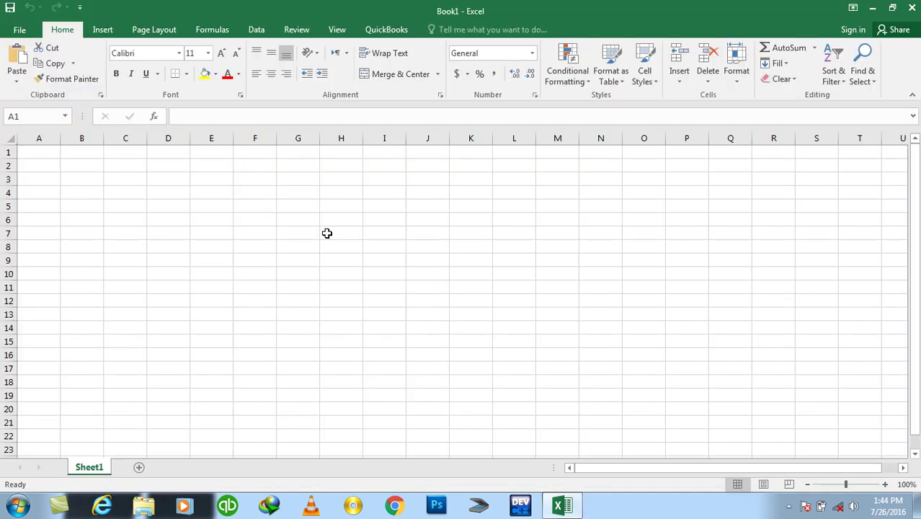
pyautogui.click(228, 194)
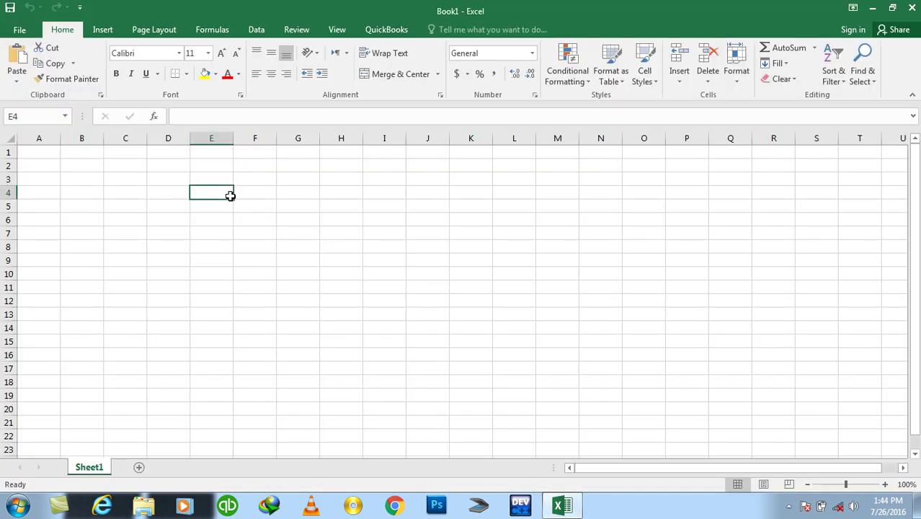
# Rename the Sheet1 tab to 'Date and time functions'.
pyautogui.click(110, 157)
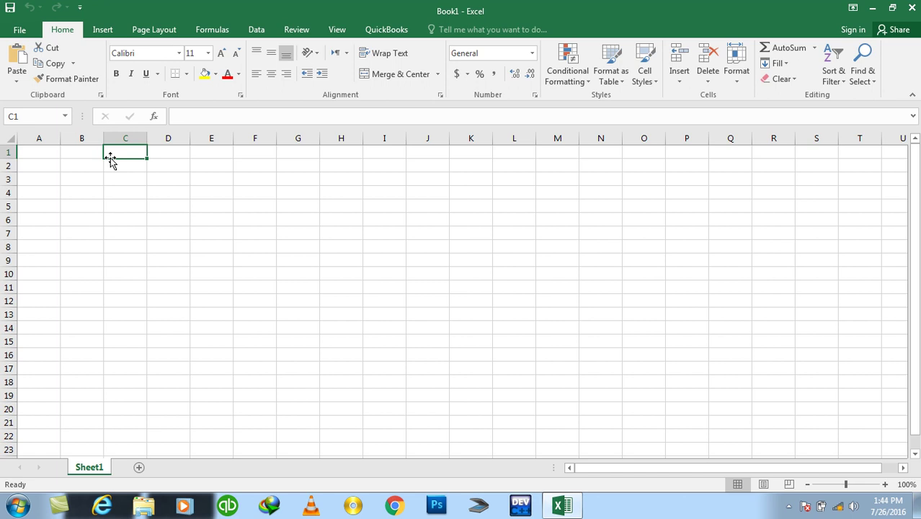
pyautogui.doubleClick(93, 468)
pyautogui.write('Date and time fuc')
pyautogui.press('BackSpace')
pyautogui.write('nctions')
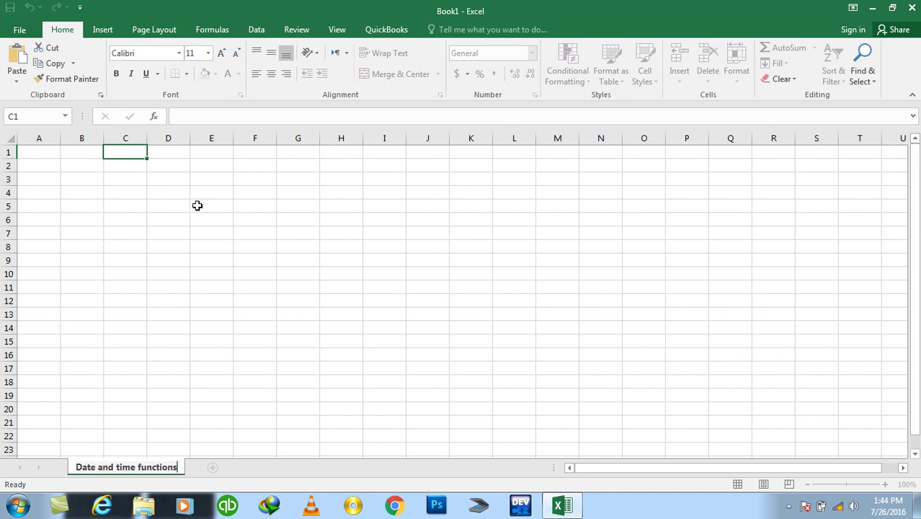
pyautogui.click(184, 182)
# Merge and centre D1:I2 and enter the title 'Datedif function'.
pyautogui.moveTo(154, 154); pyautogui.dragTo(351, 168)
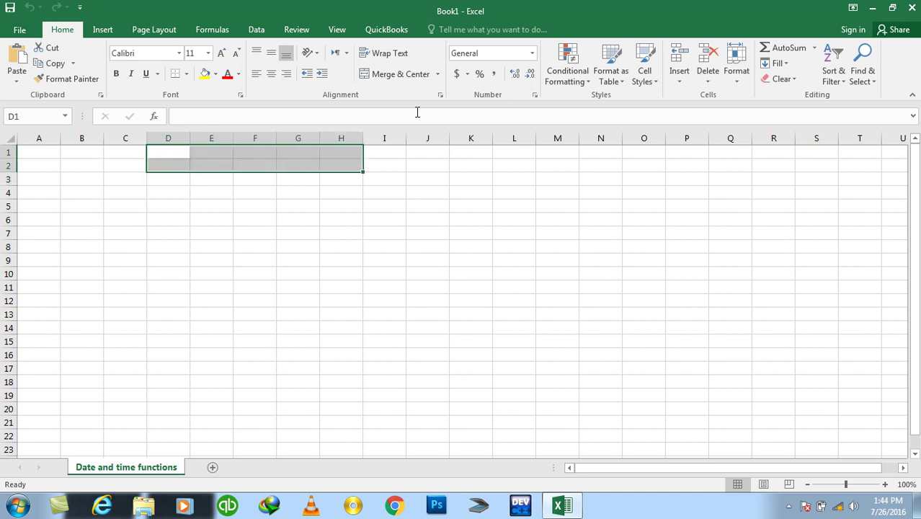
pyautogui.moveTo(383, 152); pyautogui.dragTo(179, 163)
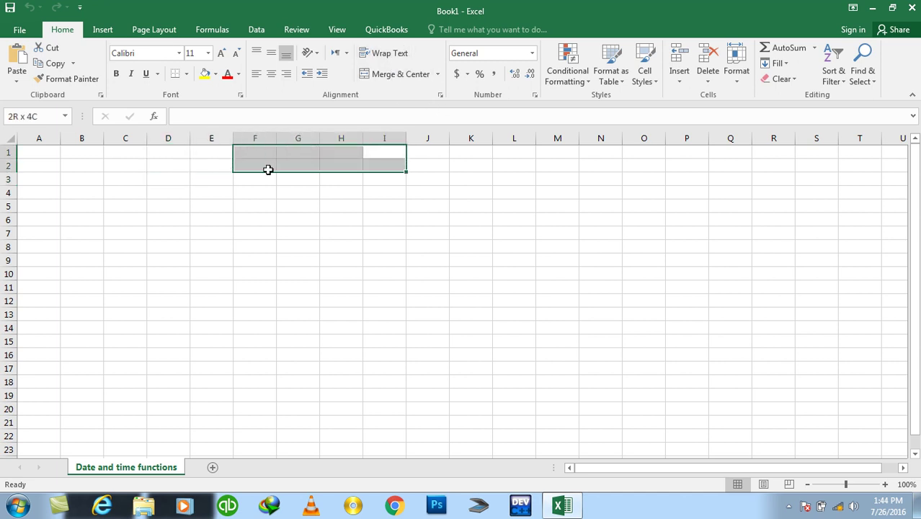
pyautogui.click(394, 78)
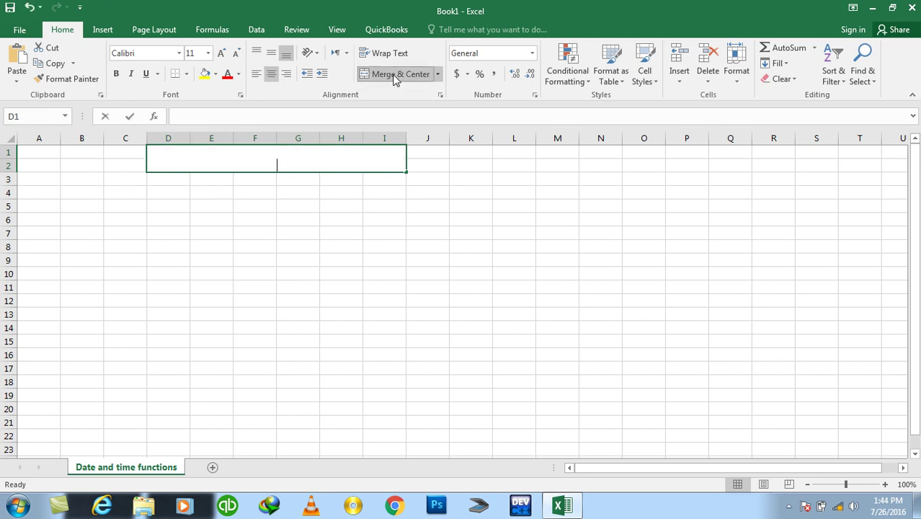
pyautogui.write('Datedif')
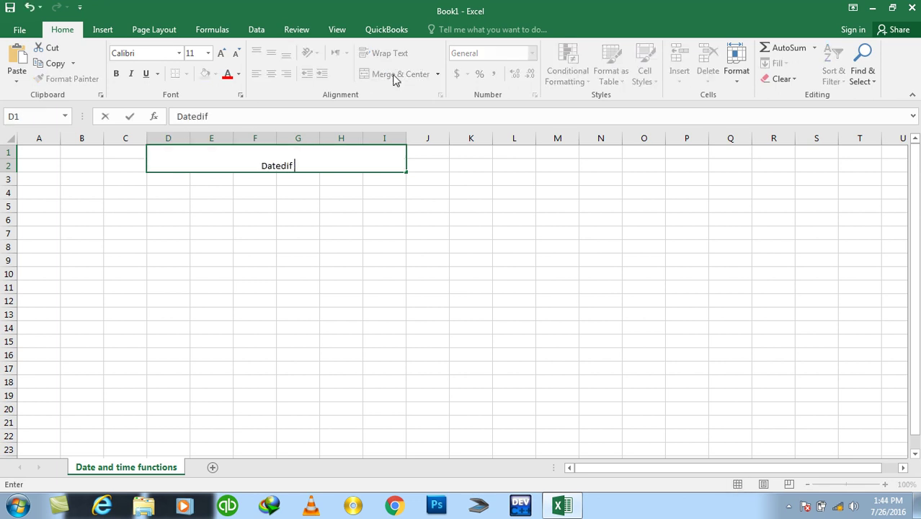
pyautogui.write('functions')
pyautogui.press('BackSpace')
pyautogui.press('Return')
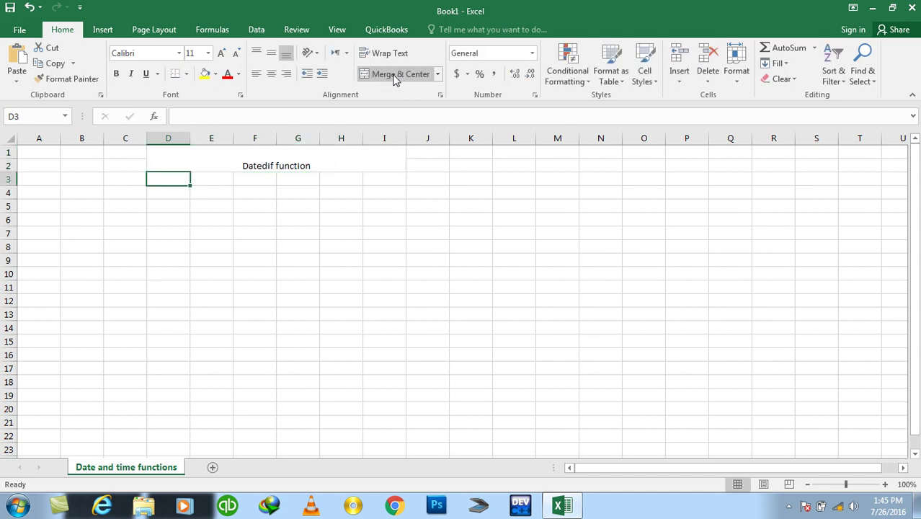
# Make the title bold, larger and vertically centred, with taller title rows.
pyautogui.click(265, 162)
pyautogui.click(123, 77)
pyautogui.click(222, 53)
pyautogui.click(222, 53)
pyautogui.click(221, 53)
pyautogui.click(222, 53)
pyautogui.click(222, 53)
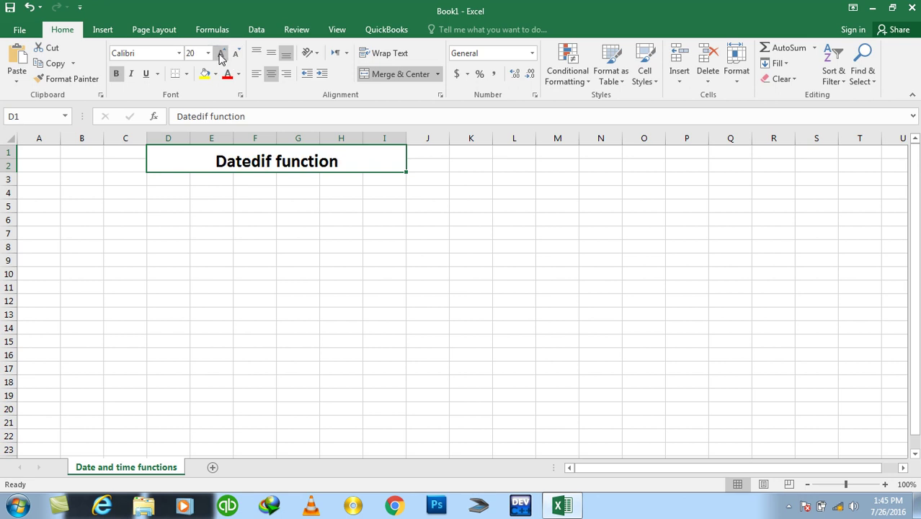
pyautogui.moveTo(10, 172); pyautogui.dragTo(11, 184)
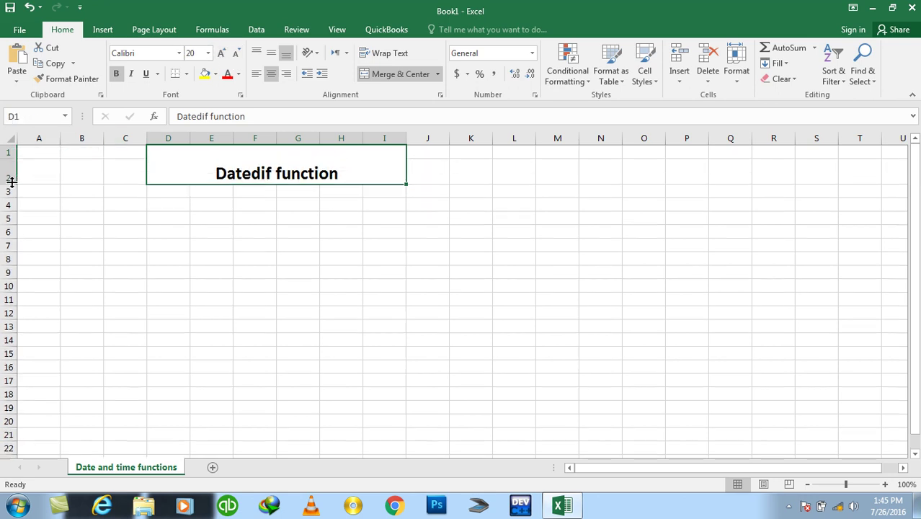
pyautogui.click(270, 55)
# Enlarge the title to 36 points and set it in Calibri Light.
pyautogui.click(222, 54)
pyautogui.click(222, 54)
pyautogui.click(222, 55)
pyautogui.click(222, 55)
pyautogui.click(222, 55)
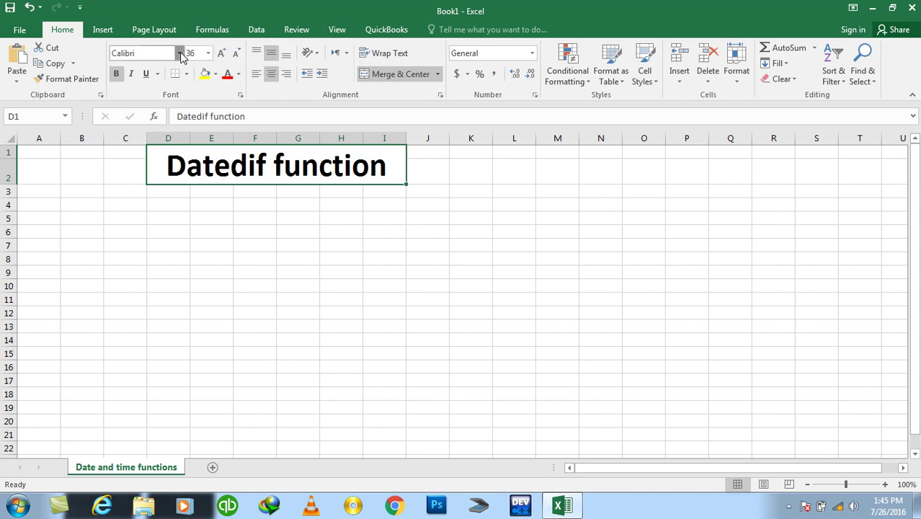
pyautogui.click(179, 53)
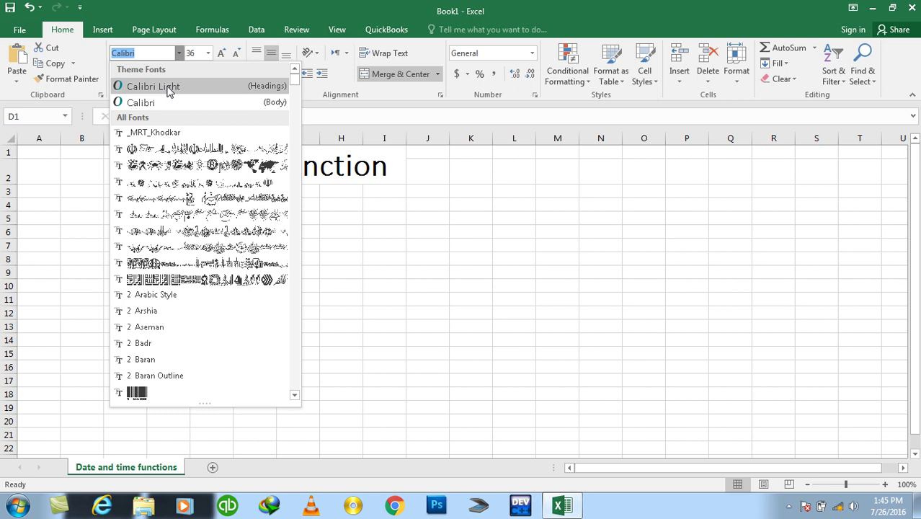
pyautogui.click(167, 87)
pyautogui.click(244, 232)
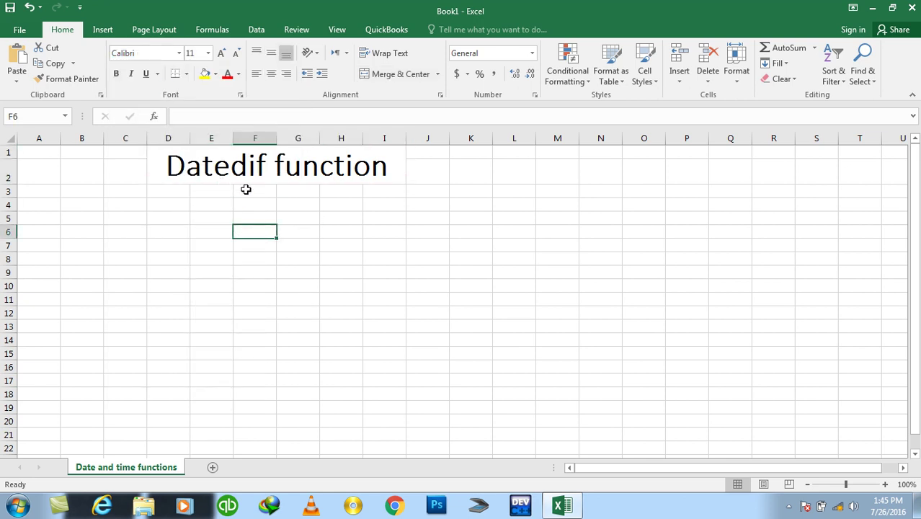
pyautogui.click(247, 192)
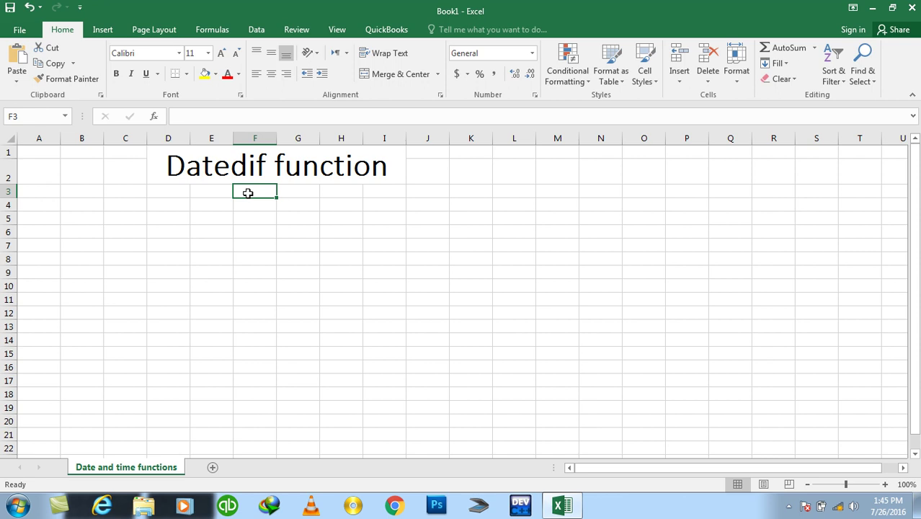
# Select E3:H4 and merge it into one centred cell.
pyautogui.press('Left')
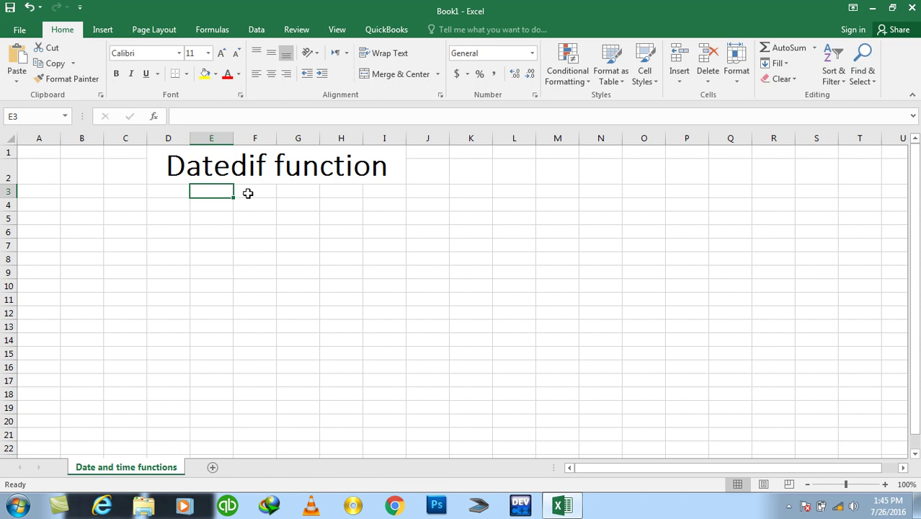
pyautogui.press('Right')
pyautogui.hotkey('shift', 'Down')
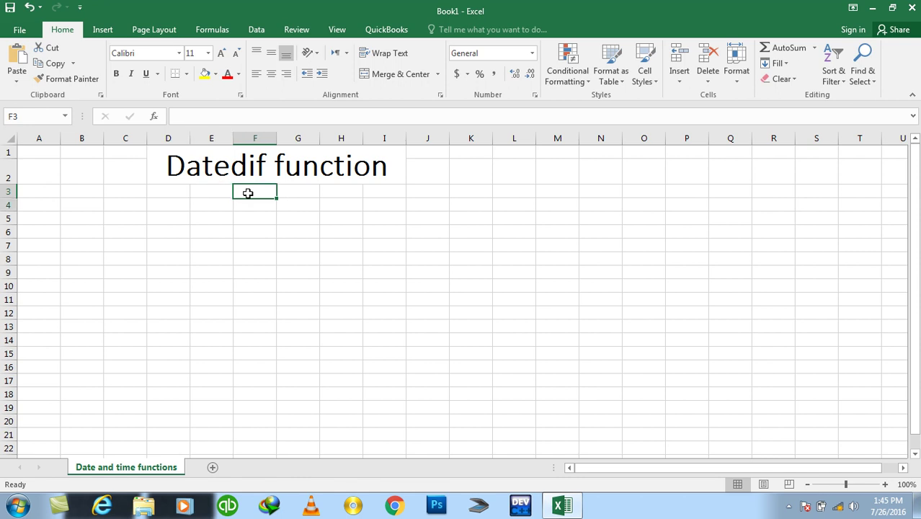
pyautogui.press('Right')
pyautogui.press('Right')
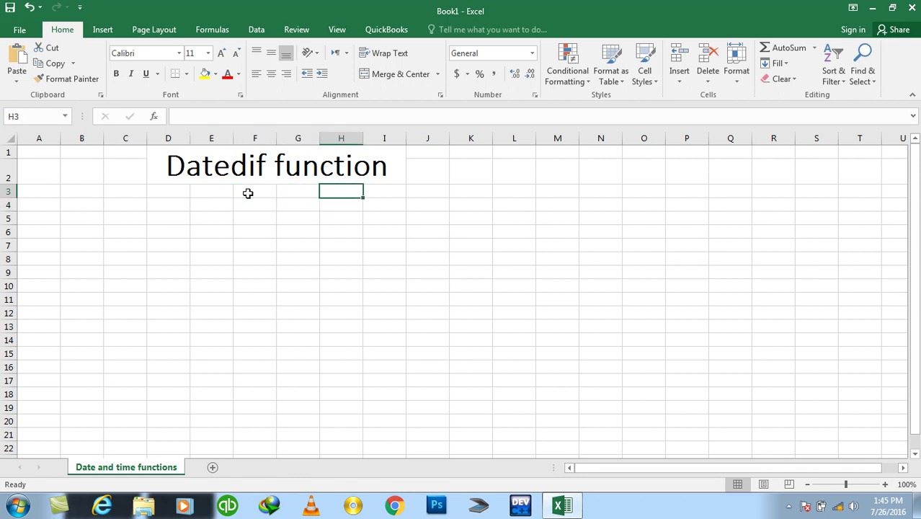
pyautogui.hotkey('shift', 'Down')
pyautogui.hotkey('shift', 'Left')
pyautogui.hotkey('shift', 'Left')
pyautogui.hotkey('shift', 'Left')
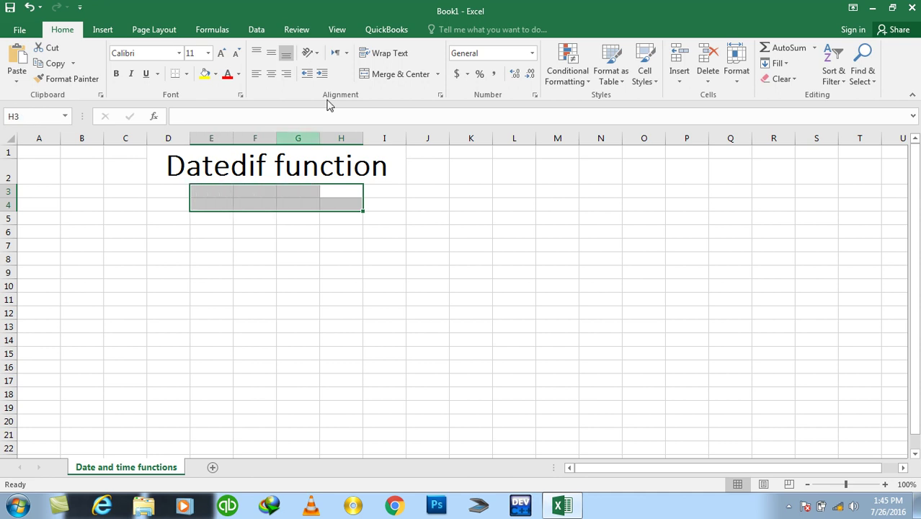
pyautogui.click(385, 79)
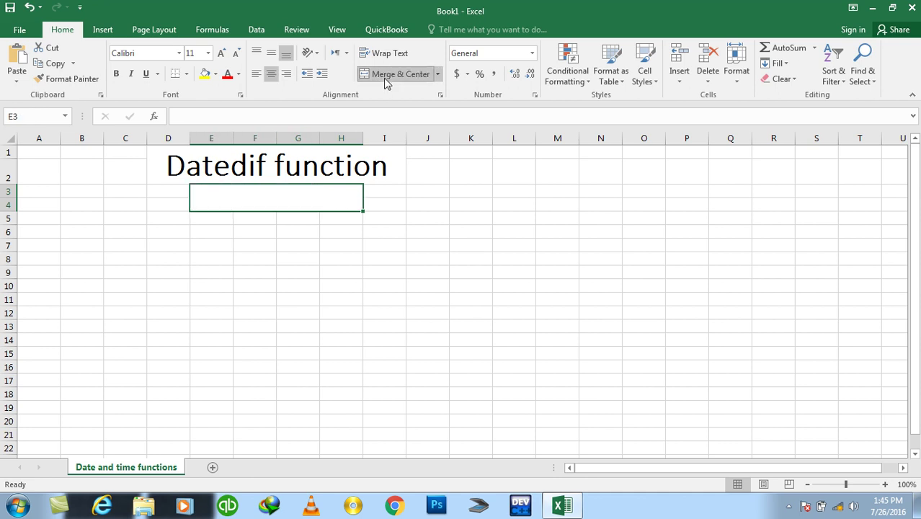
# Enter the heading 'Age Calculation' in the merged cell.
pyautogui.write('Age Calc')
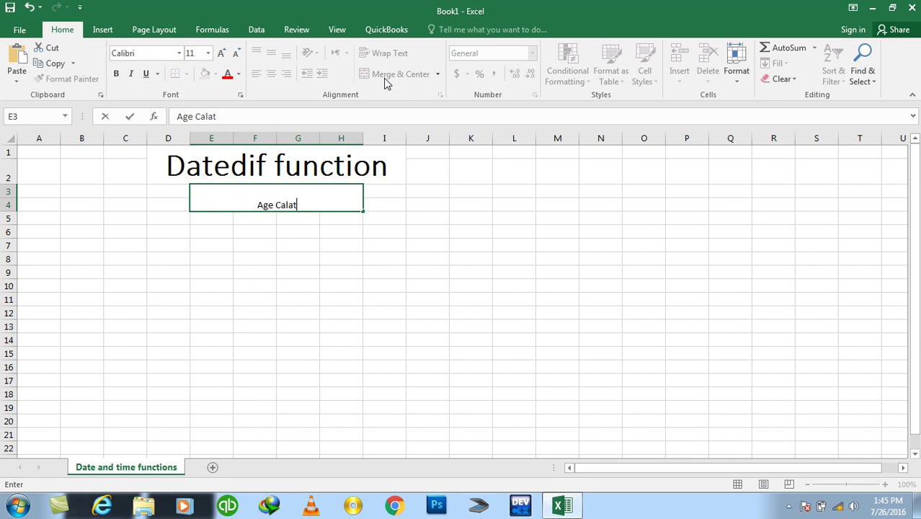
pyautogui.press('BackSpace')
pyautogui.write('culation')
pyautogui.press('Return')
# Make the Age Calculation heading bold, vertically centred and 18 points.
pyautogui.click(267, 204)
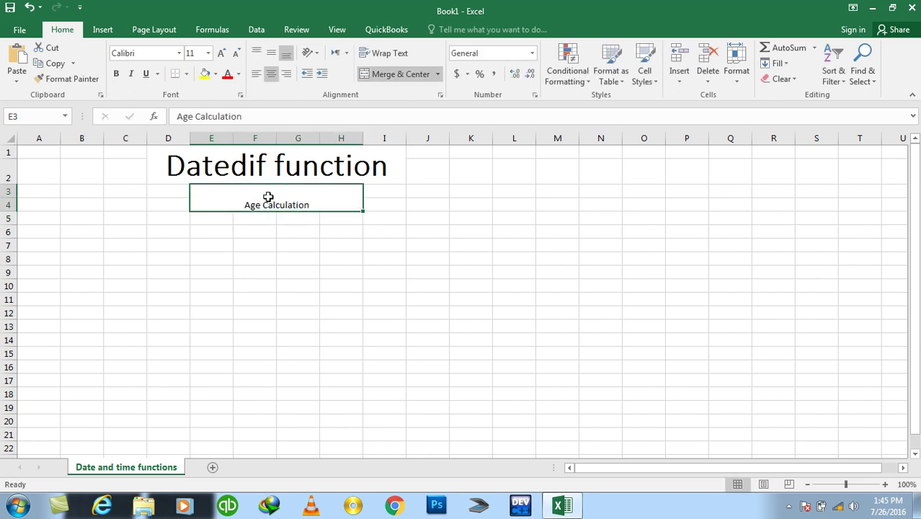
pyautogui.click(265, 57)
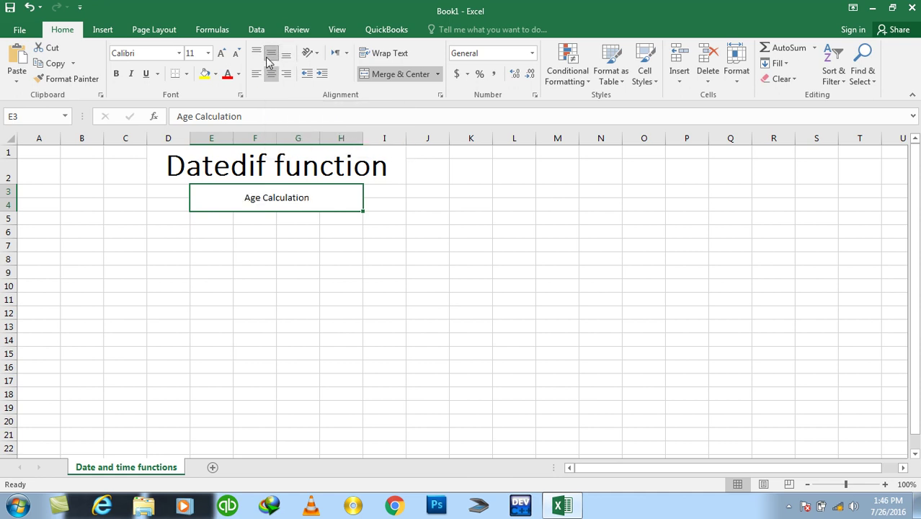
pyautogui.click(116, 74)
pyautogui.click(222, 56)
pyautogui.click(221, 56)
pyautogui.click(221, 56)
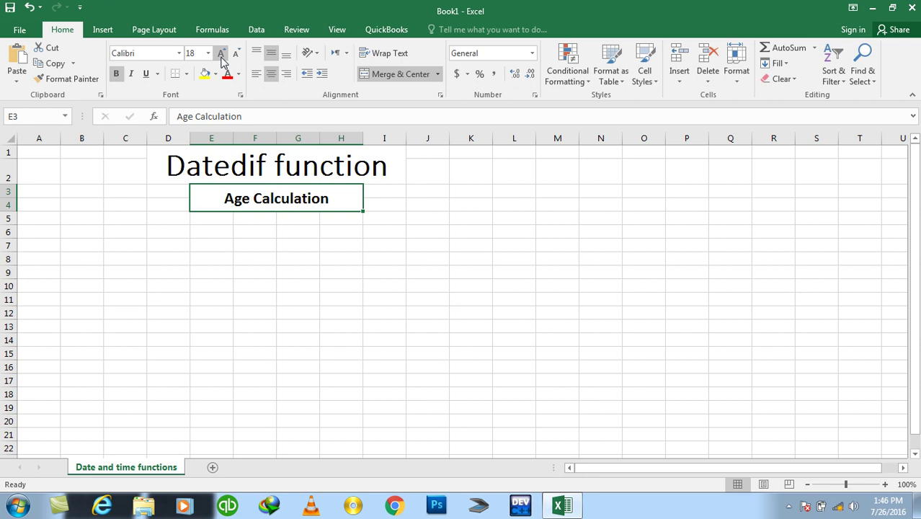
pyautogui.press('Return')
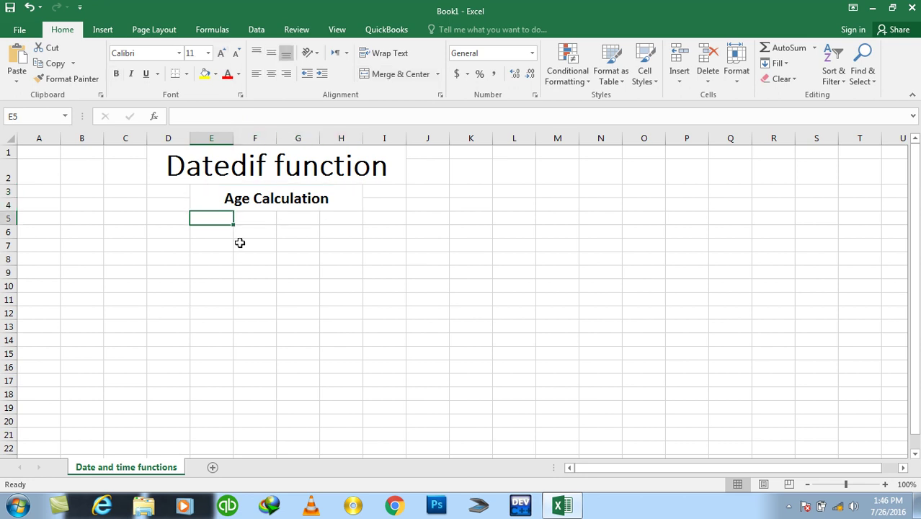
# Widen column F and enter the label 'Birth Date' in F5.
pyautogui.click(241, 220)
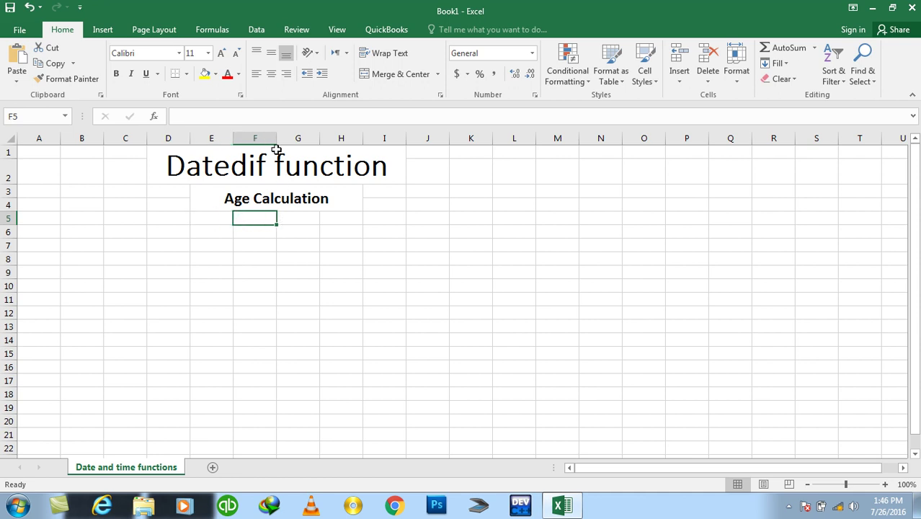
pyautogui.moveTo(277, 138); pyautogui.dragTo(354, 138)
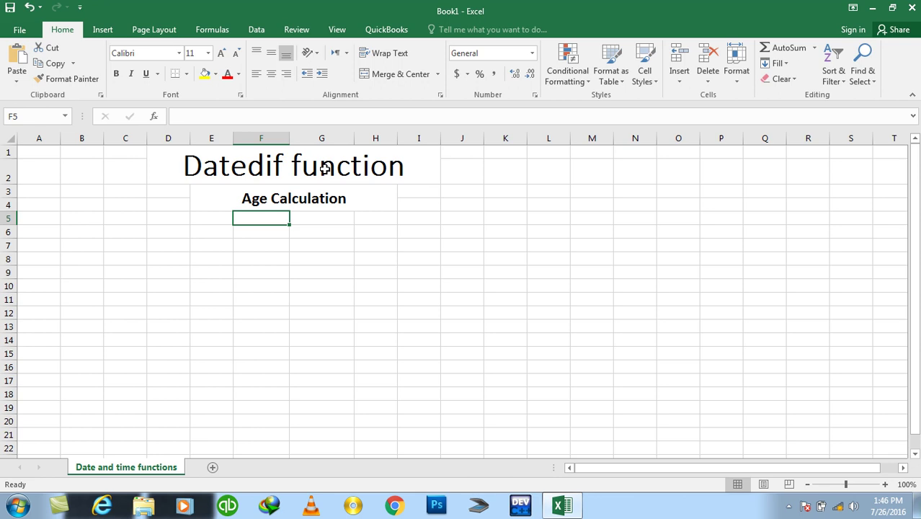
pyautogui.write('Birth Dattte')
pyautogui.press('Return')
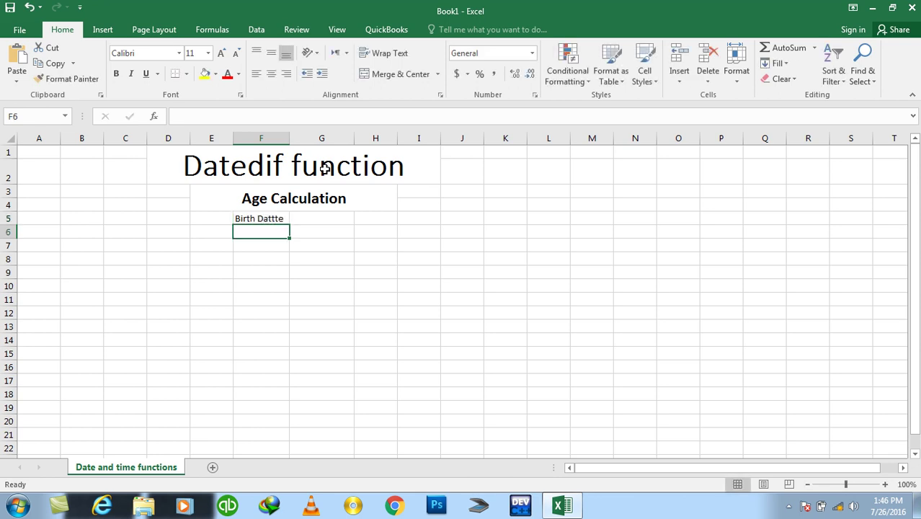
pyautogui.press('Up')
pyautogui.press('F2')
pyautogui.press('BackSpace')
pyautogui.press('BackSpace')
# Enter 'Number of Years Alived', 'Number Of Months Alived' and 'Number Of Days Alived' in F6:F8.
pyautogui.press('BackSpace')
pyautogui.write('e')
pyautogui.press('Return')
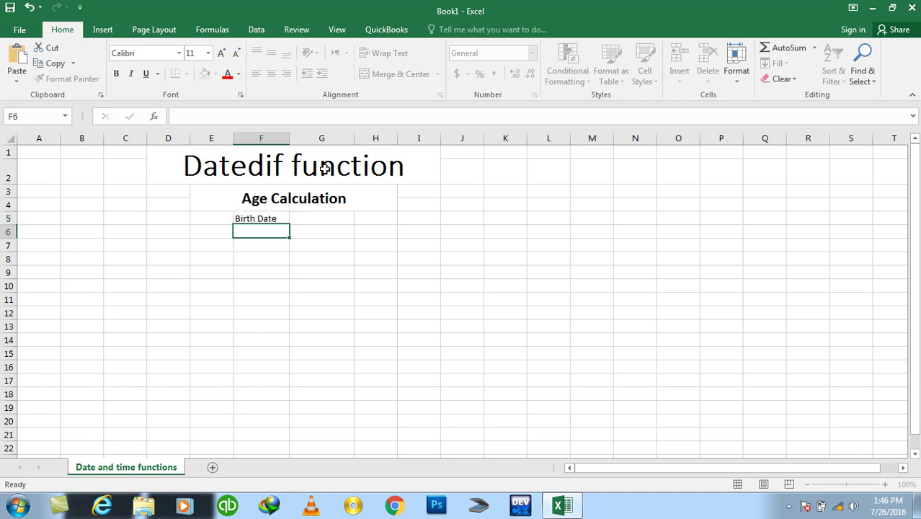
pyautogui.write('N')
pyautogui.press('BackSpace')
pyautogui.write('Number of Years ')
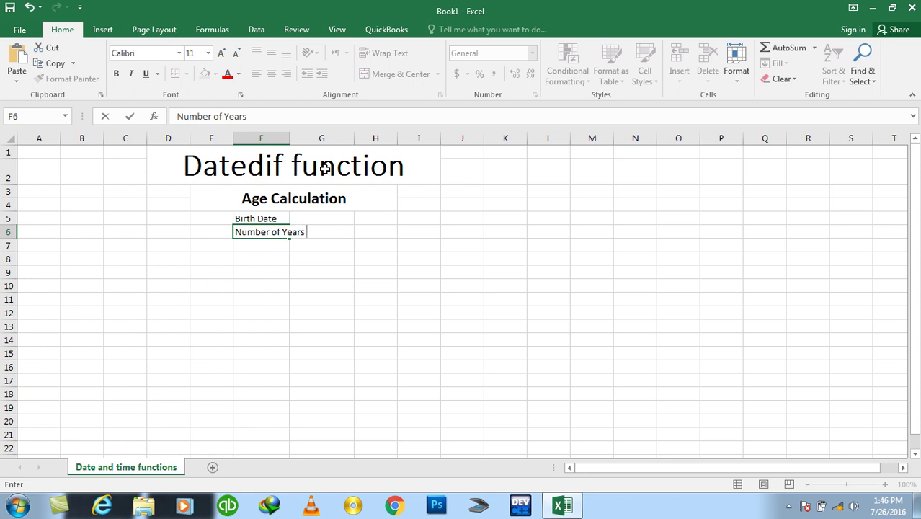
pyautogui.write('Alived')
pyautogui.press('Return')
pyautogui.write('Number Of Months Alived')
pyautogui.press('Return')
pyautogui.write('Number Of Fa')
pyautogui.press('BackSpace')
pyautogui.write('ay')
pyautogui.press('BackSpace')
pyautogui.press('BackSpace')
pyautogui.press('BackSpace')
pyautogui.write('Days Alive')
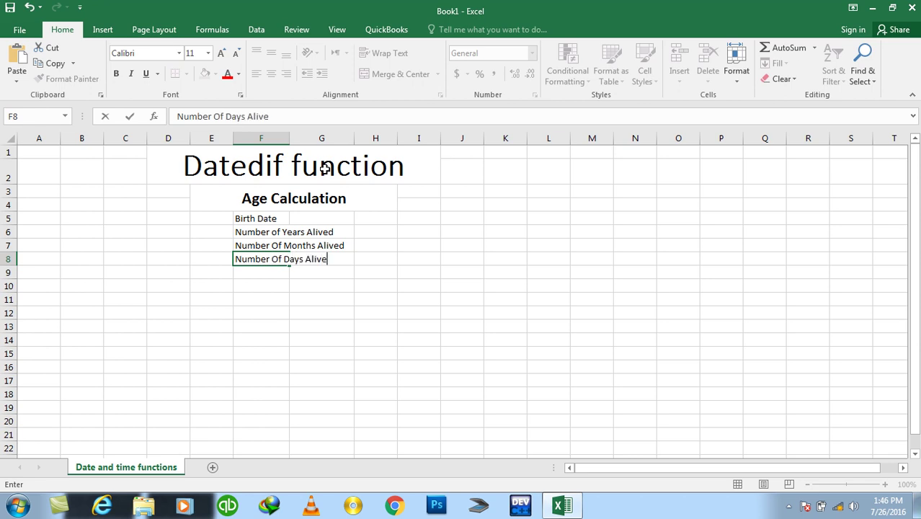
pyautogui.write('d')
pyautogui.press('Return')
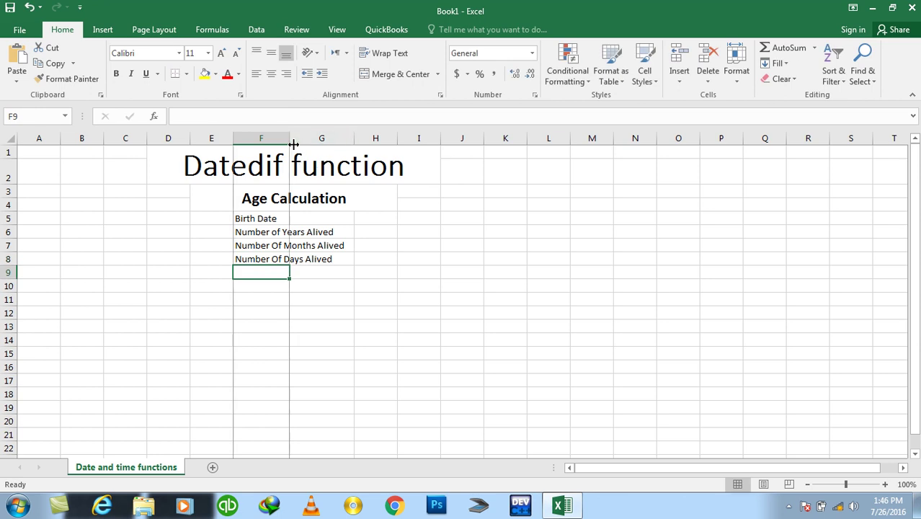
# Widen column F to fit and make the F5:F8 labels bold.
pyautogui.moveTo(289, 137); pyautogui.dragTo(350, 138)
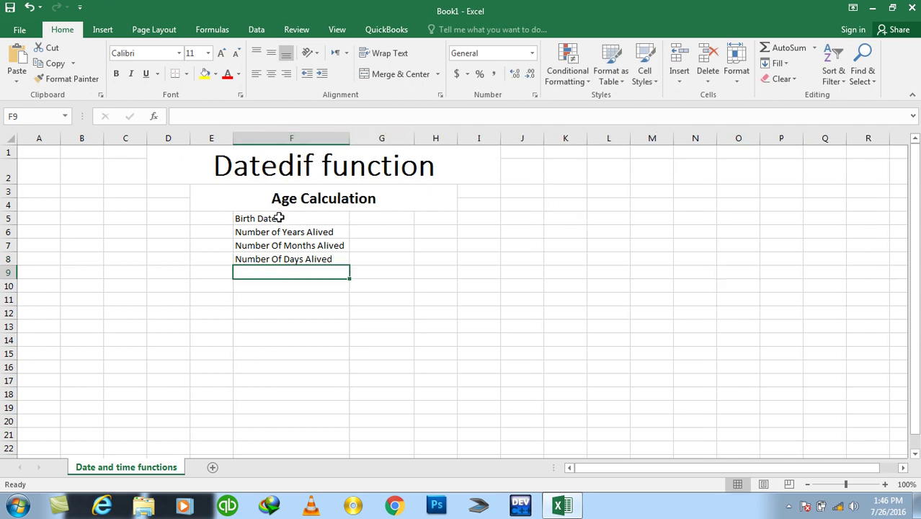
pyautogui.moveTo(307, 218); pyautogui.dragTo(284, 261)
pyautogui.hotkey('ctrl', 'b')
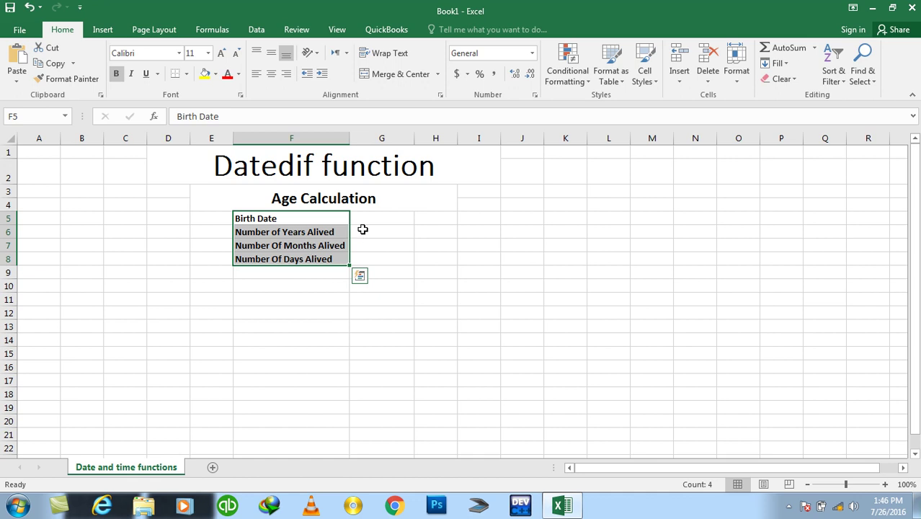
pyautogui.click(361, 221)
# Enter 1/1/1990 in G5 and =DATEDIF(G5,TODAY(),"Y") in G6, giving 26 years.
pyautogui.write('1/1/1990')
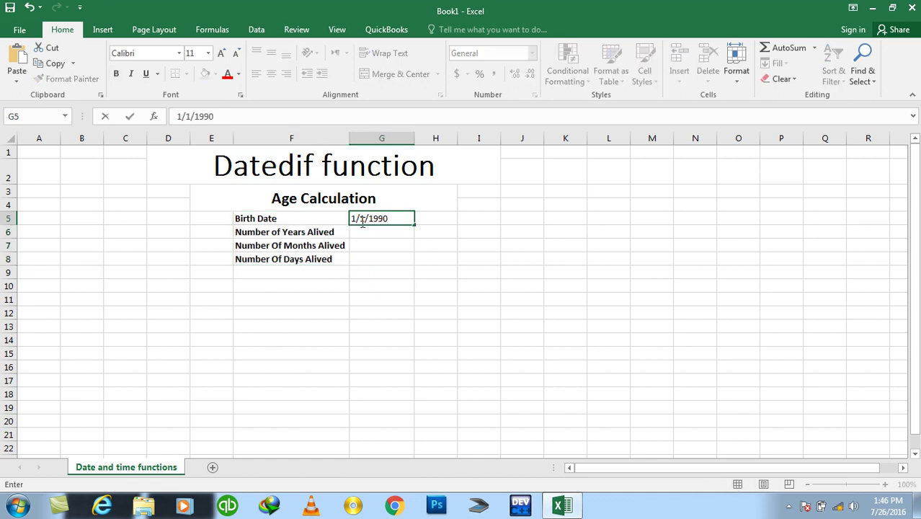
pyautogui.press('Return')
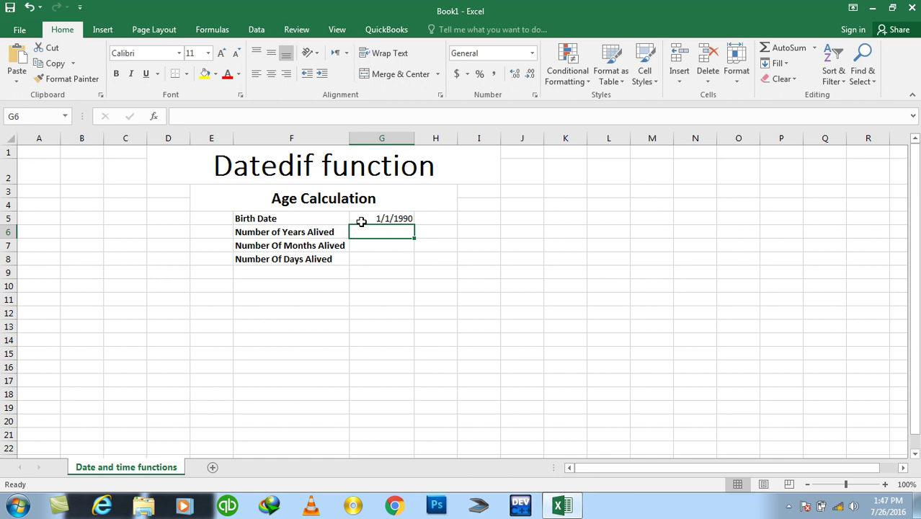
pyautogui.write('=')
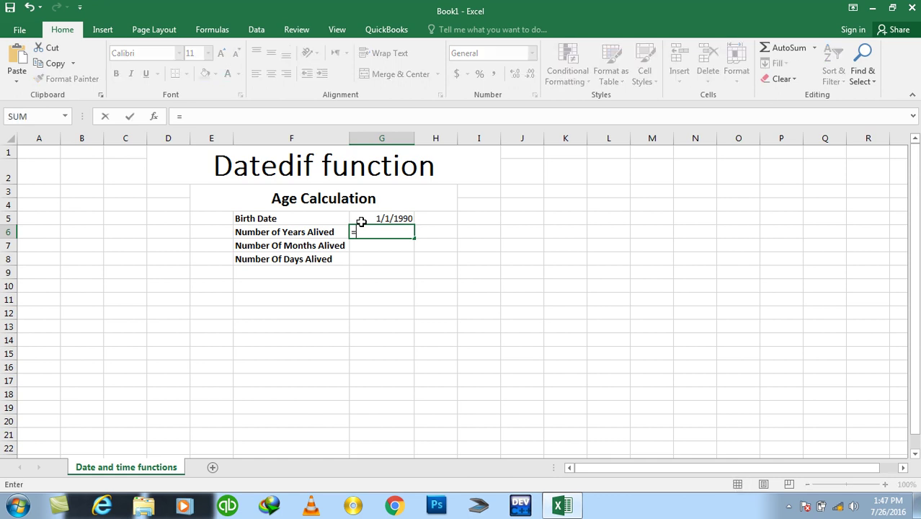
pyautogui.write('datedif')
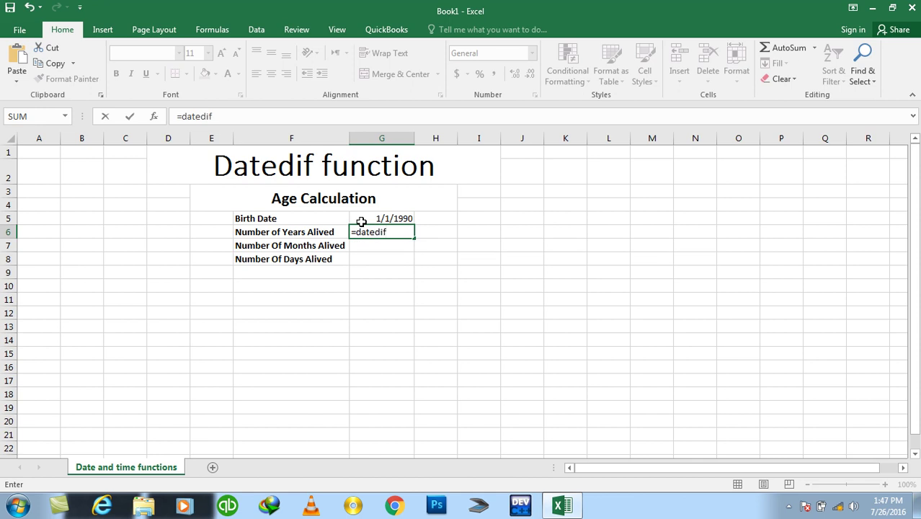
pyautogui.write('(')
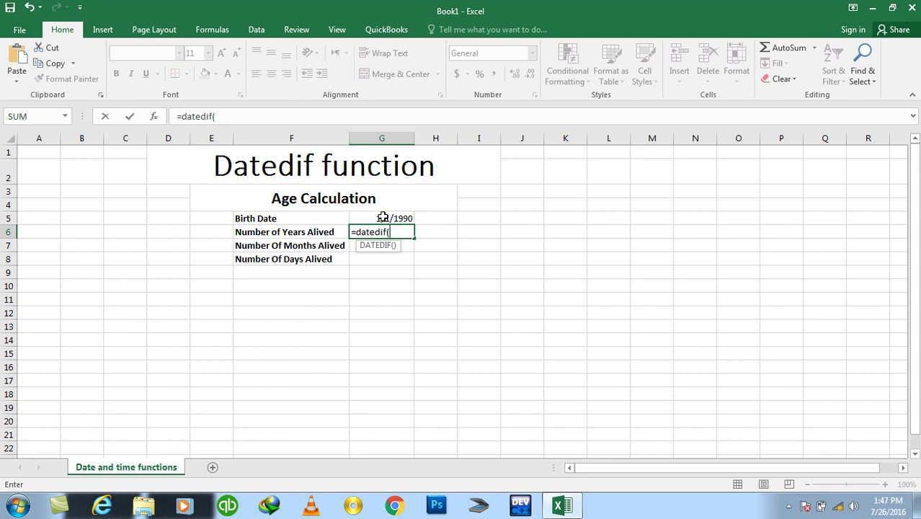
pyautogui.click(382, 217)
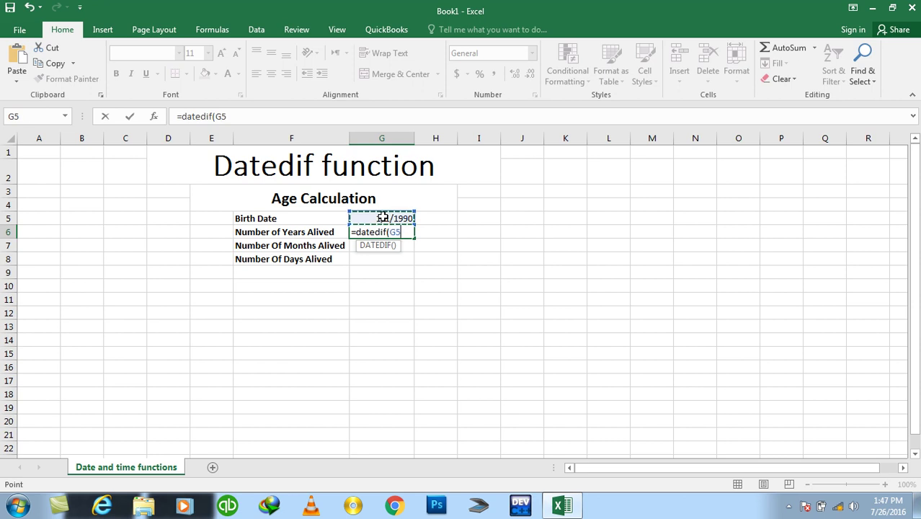
pyautogui.write(',')
pyautogui.write('today(),')
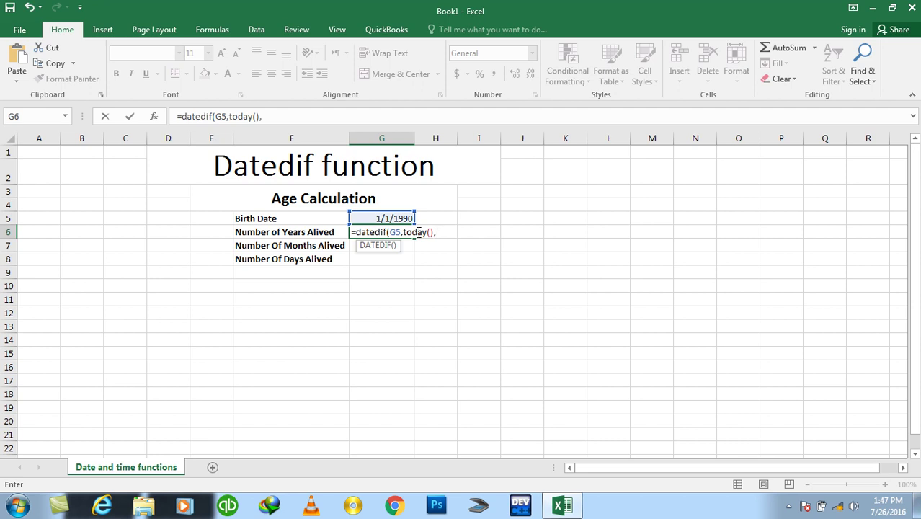
pyautogui.write('"Y')
pyautogui.doubleClick(394, 232)
pyautogui.moveTo(402, 231); pyautogui.dragTo(426, 232)
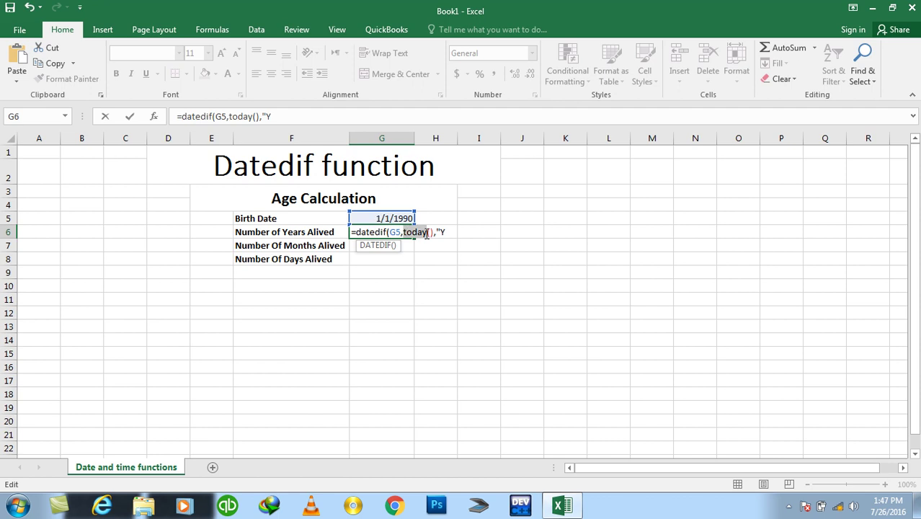
pyautogui.click(446, 231)
pyautogui.write('"')
pyautogui.write(')')
pyautogui.press('Return')
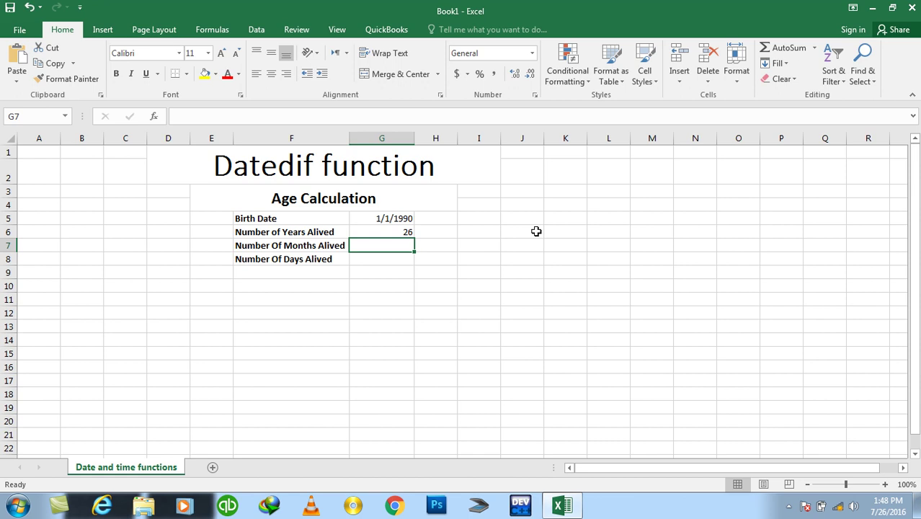
# Enter =DATEDIF(G5,TODAY(),"YM") in G7 to show 6 months.
pyautogui.write('=datedif(')
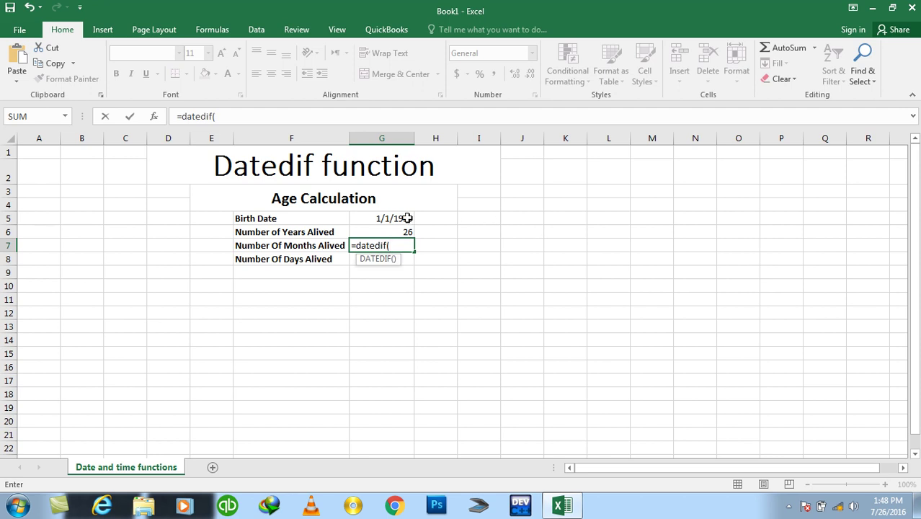
pyautogui.click(407, 218)
pyautogui.write(',today')
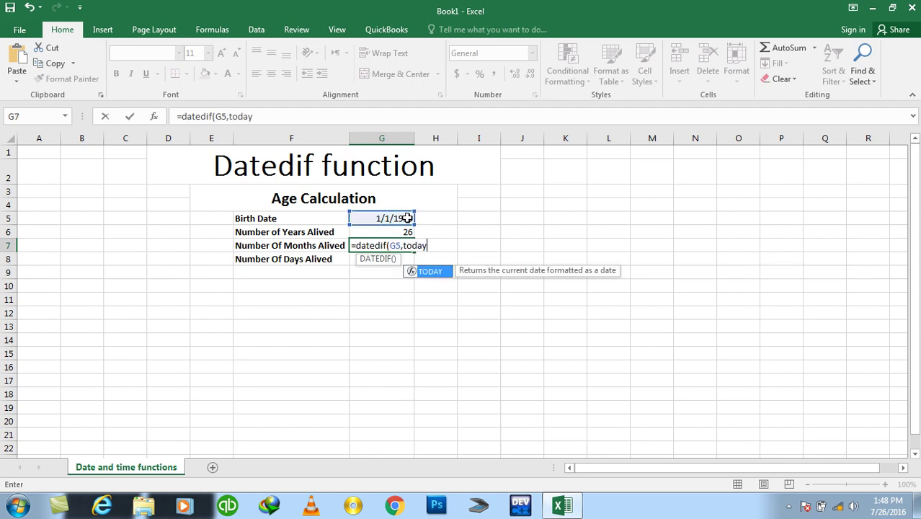
pyautogui.write('(),')
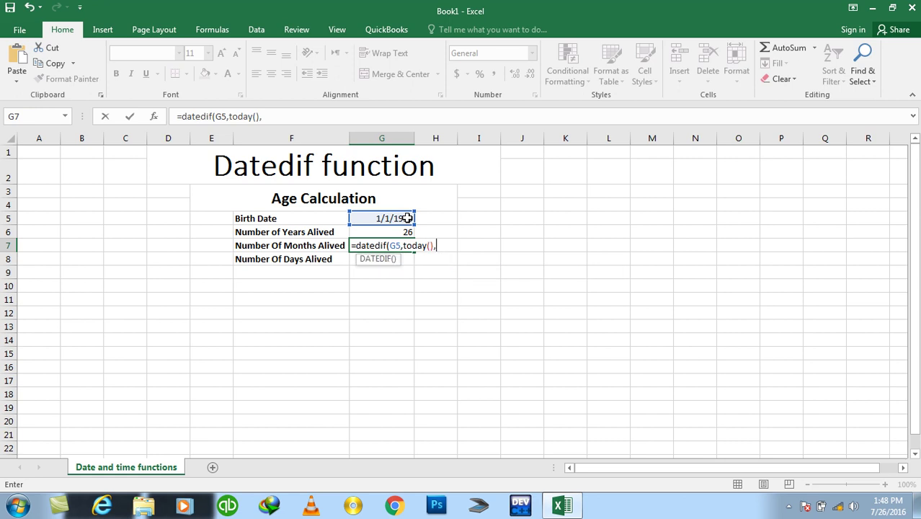
pyautogui.write('"YM")')
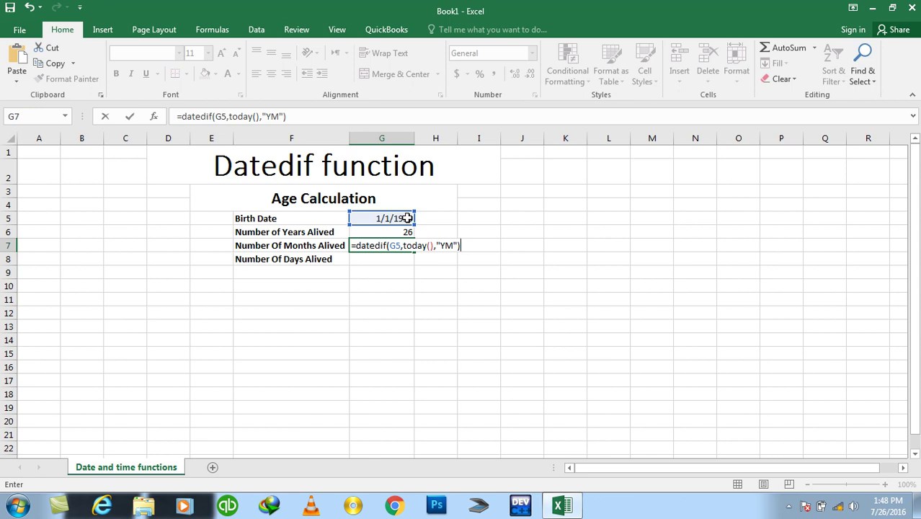
pyautogui.press('Return')
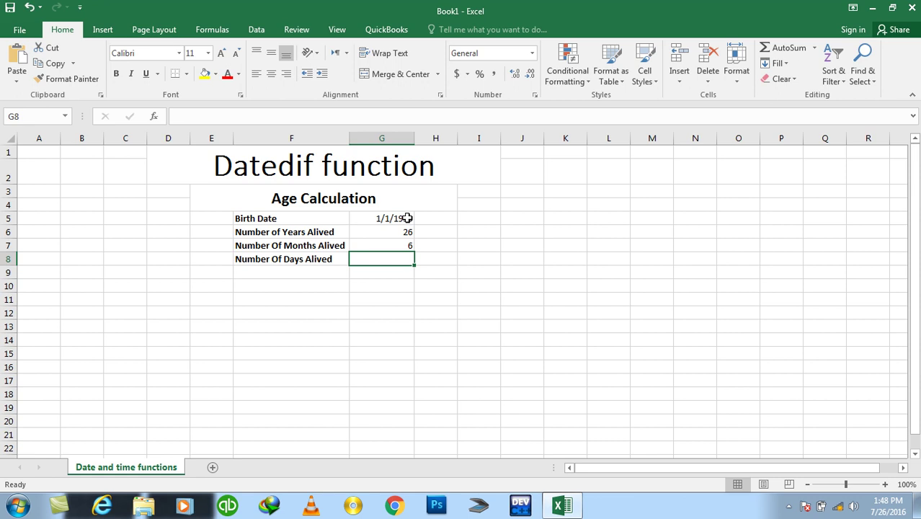
# Enter =DATEDIF(G5,TODAY(),"MD") in G8 to show 25 days.
pyautogui.write('=date')
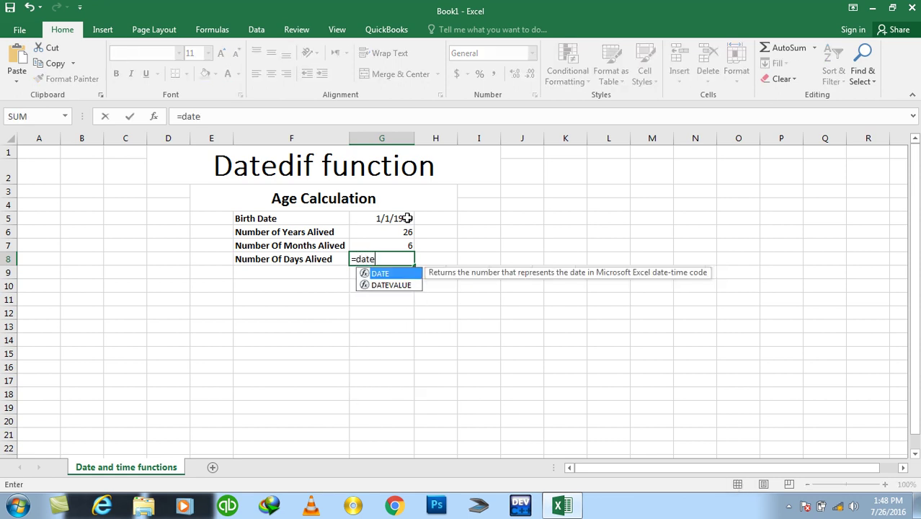
pyautogui.write('dif(')
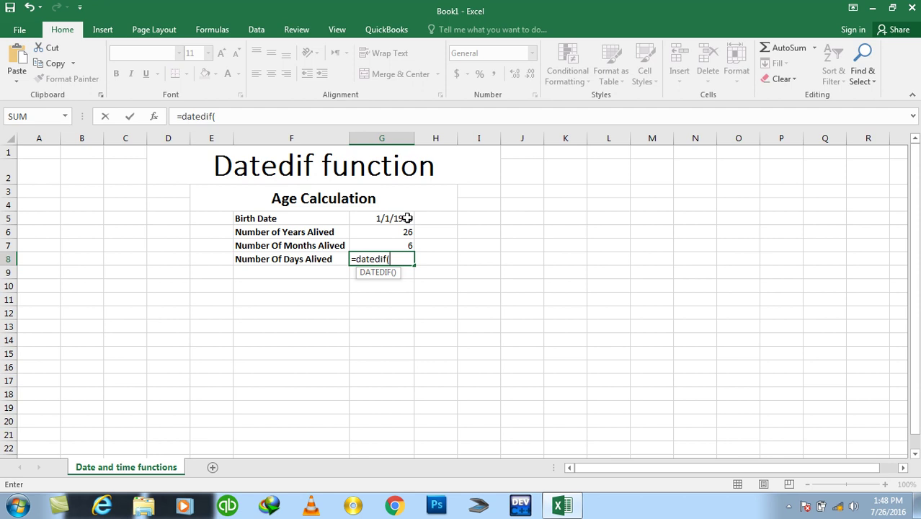
pyautogui.click(400, 219)
pyautogui.write(',')
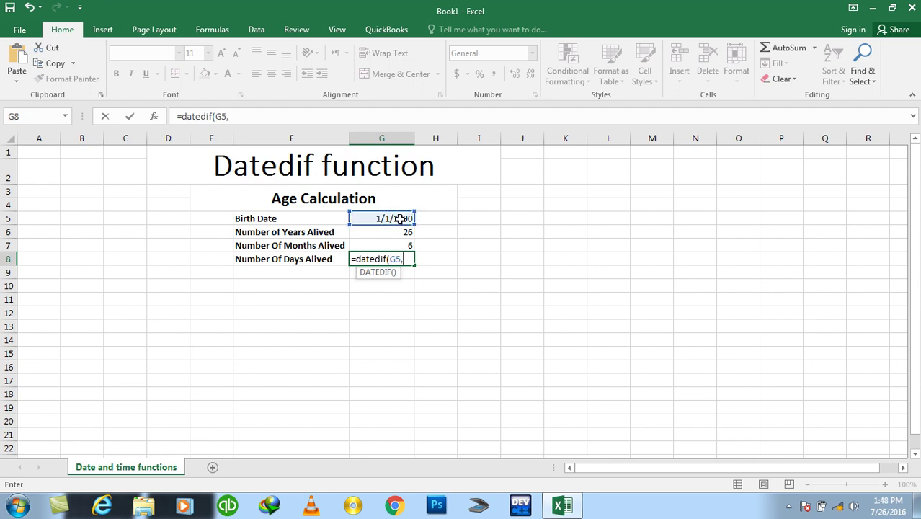
pyautogui.write('today(),"MD"_')
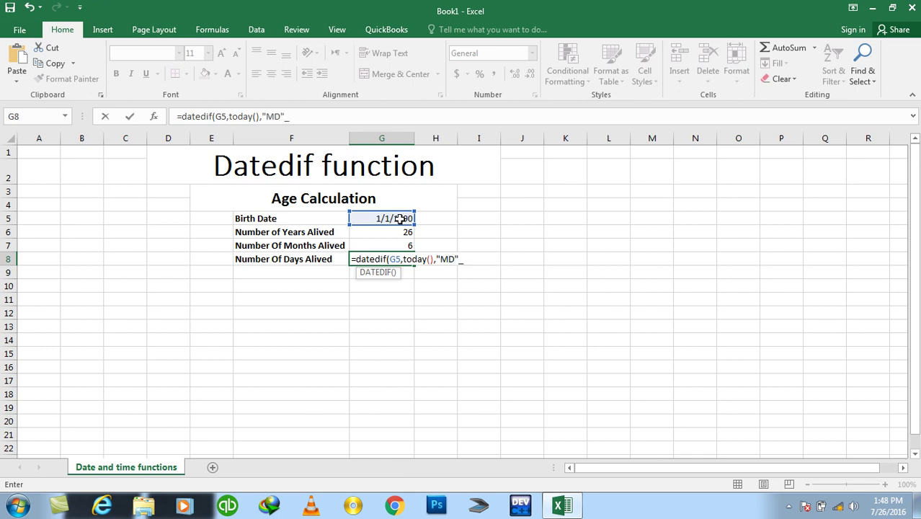
pyautogui.write(')')
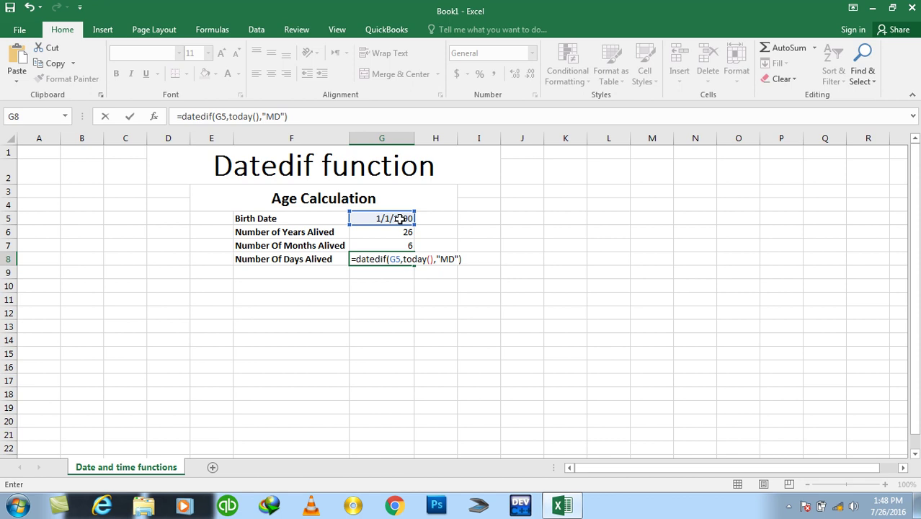
pyautogui.press('Return')
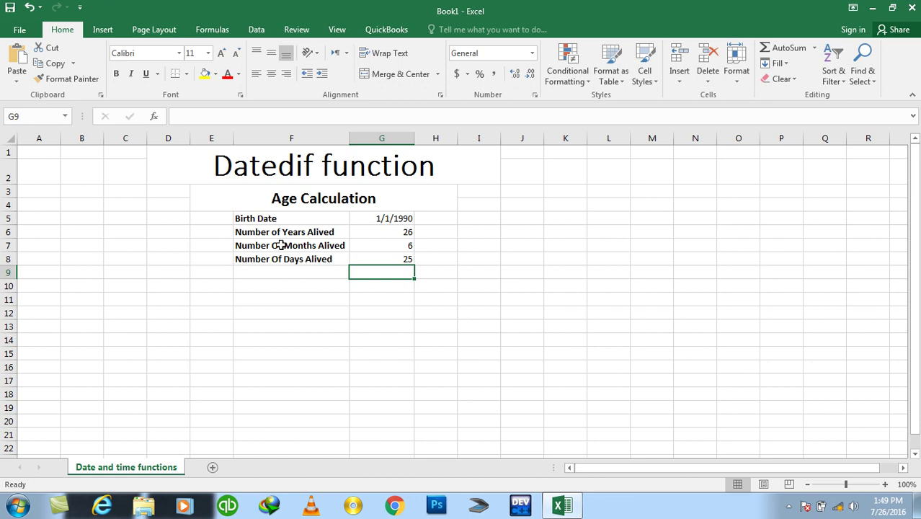
# Copy the age block F5:G8 and paste it at F10.
pyautogui.click(276, 216)
pyautogui.moveTo(275, 217)
pyautogui.mouseDown()
pyautogui.moveTo(376, 256)
pyautogui.moveTo(267, 199)
pyautogui.moveTo(247, 219)
pyautogui.mouseUp()
pyautogui.hotkey('ctrl', 'c')
pyautogui.click(268, 287)
pyautogui.hotkey('ctrl', 'v')
# Clear the pasted results in G11:G13, keeping the 1/1/1990 birth date.
pyautogui.moveTo(399, 299); pyautogui.dragTo(395, 324)
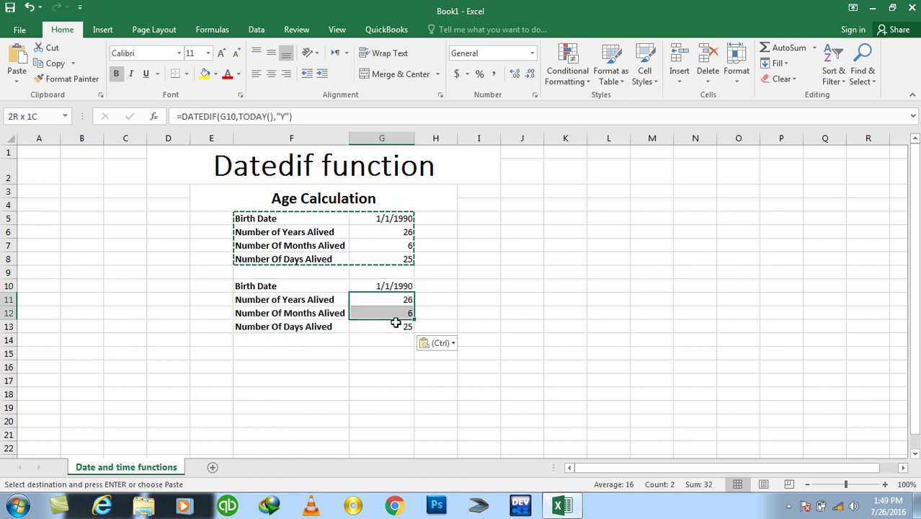
pyautogui.press('Delete')
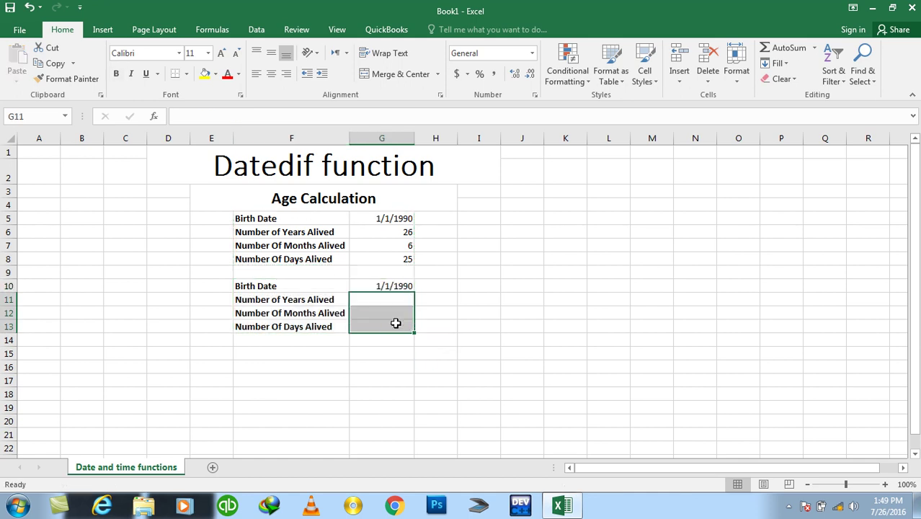
pyautogui.press('Up')
pyautogui.press('Down')
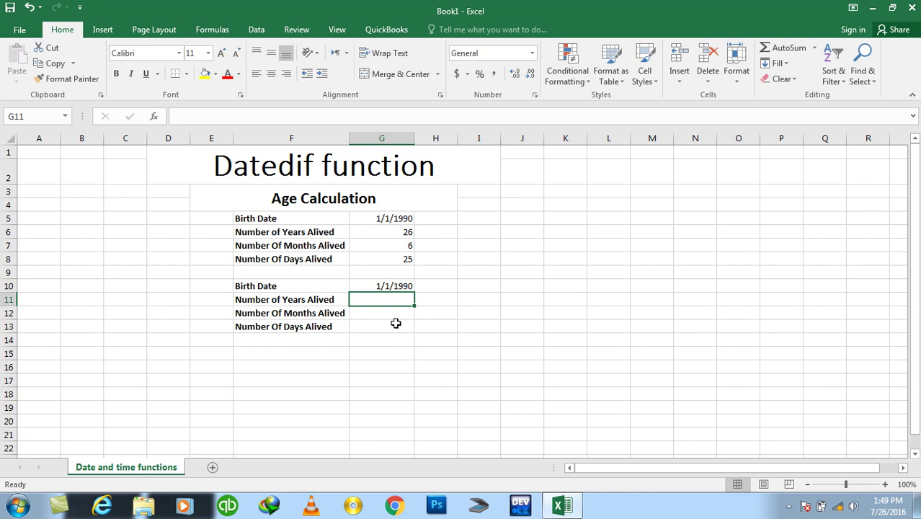
# In G11, calculate full years with DATEDIF from G10 to 7/26/2016, giving 26.
pyautogui.press('Right')
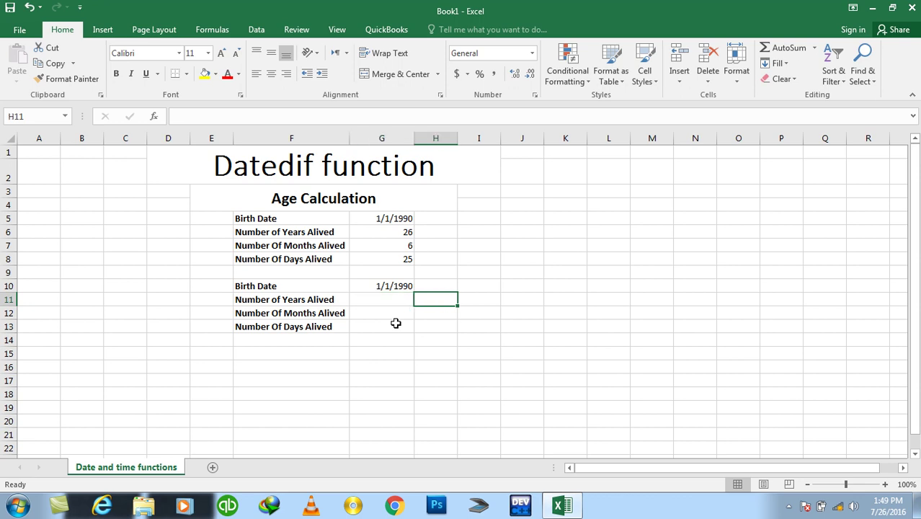
pyautogui.write('=today()')
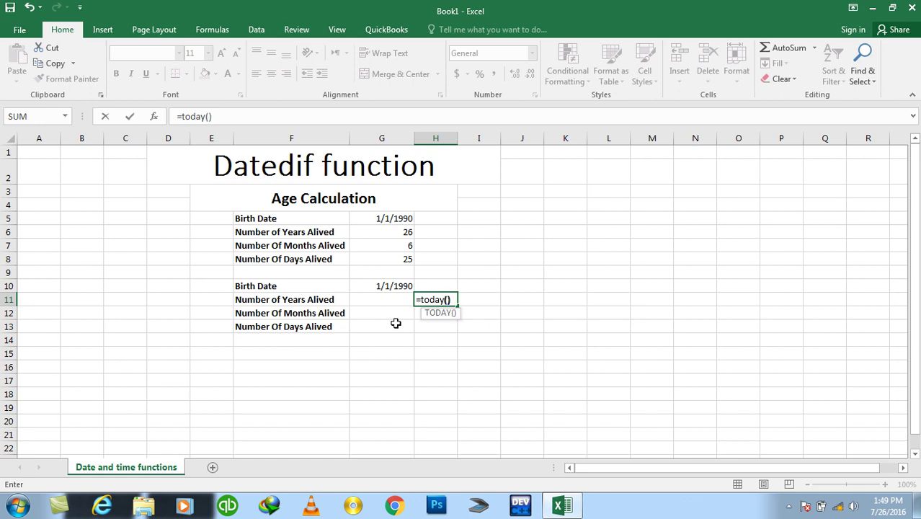
pyautogui.press('Return')
pyautogui.press('Up')
pyautogui.press('Delete')
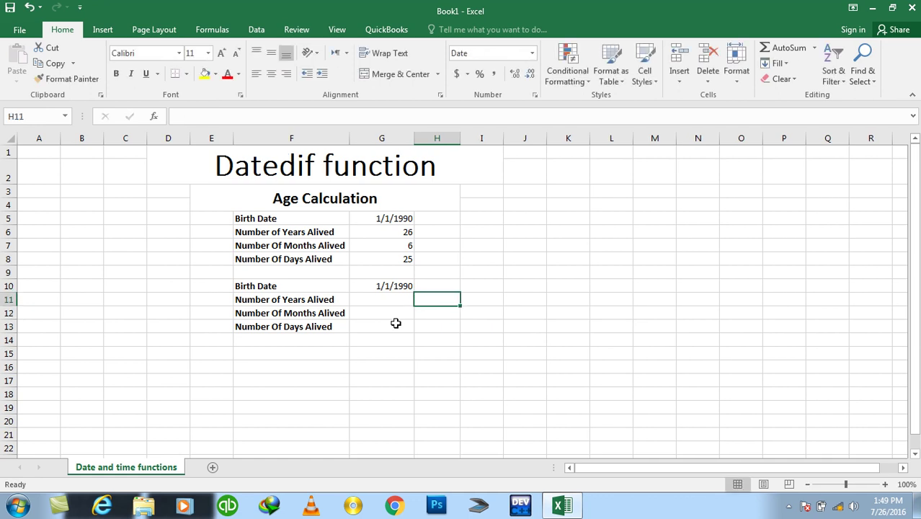
pyautogui.press('Left')
pyautogui.write('=datedif(')
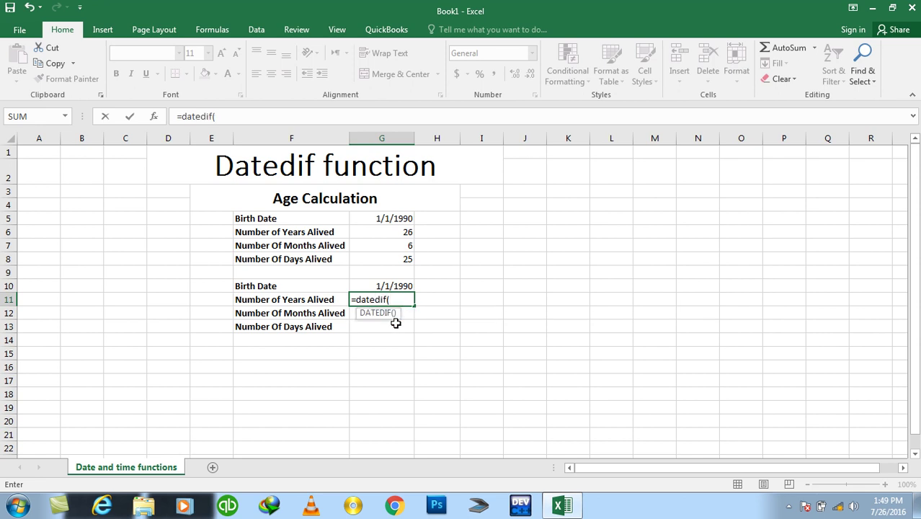
pyautogui.click(378, 285)
pyautogui.write(',')
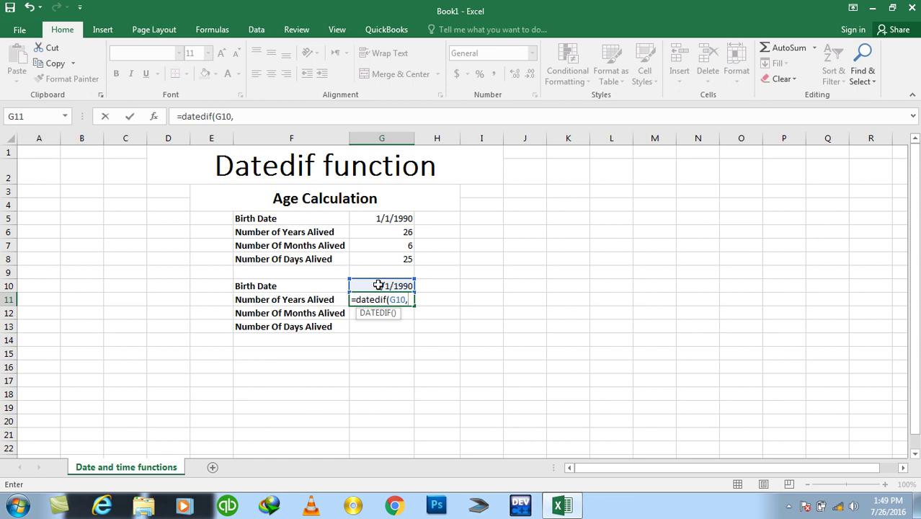
pyautogui.write('"')
pyautogui.write('Y')
pyautogui.write('/26/2016')
pyautogui.write('","Y")')
pyautogui.press('Return')
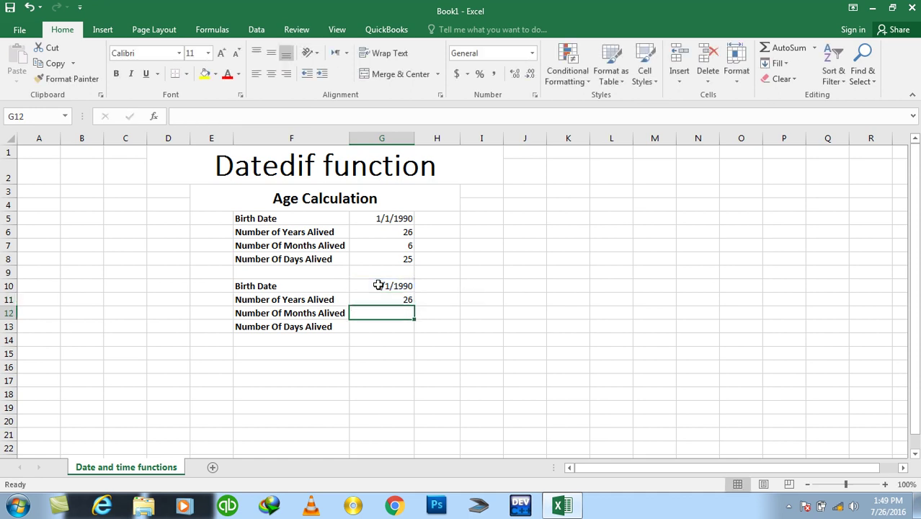
# Enter =DATEDIF(G10,"7/26/2016","YM") in G12 to show 6 months.
pyautogui.write('=datedif(')
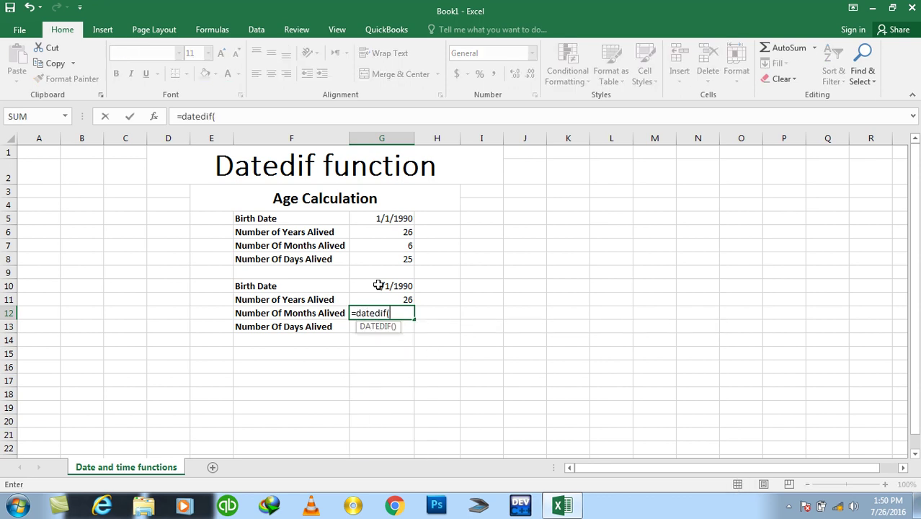
pyautogui.click(378, 285)
pyautogui.write(',"7/26')
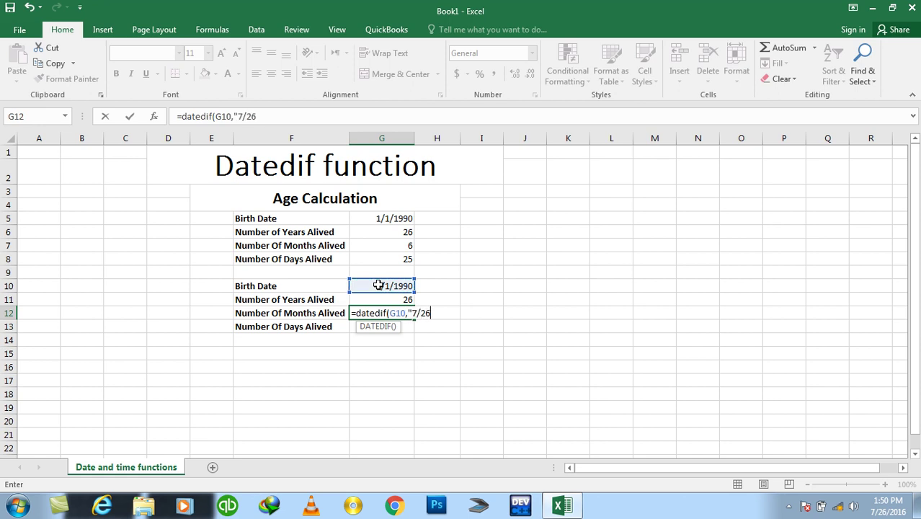
pyautogui.write('/2016","')
pyautogui.write('M')
pyautogui.press('BackSpace')
pyautogui.write('YM")')
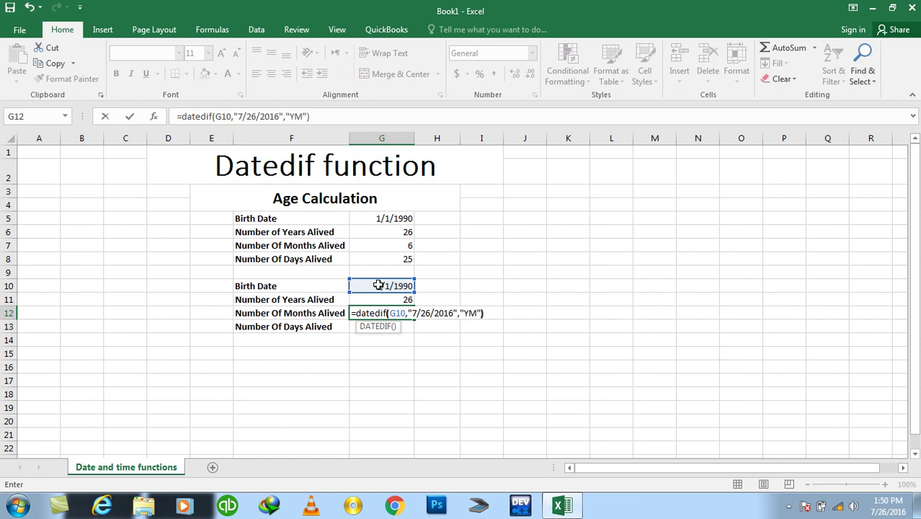
pyautogui.press('Return')
# Enter =DATEDIF(G10,"7/26/2016","MD") in G13 to show 25 remaining days alive.
pyautogui.write('=')
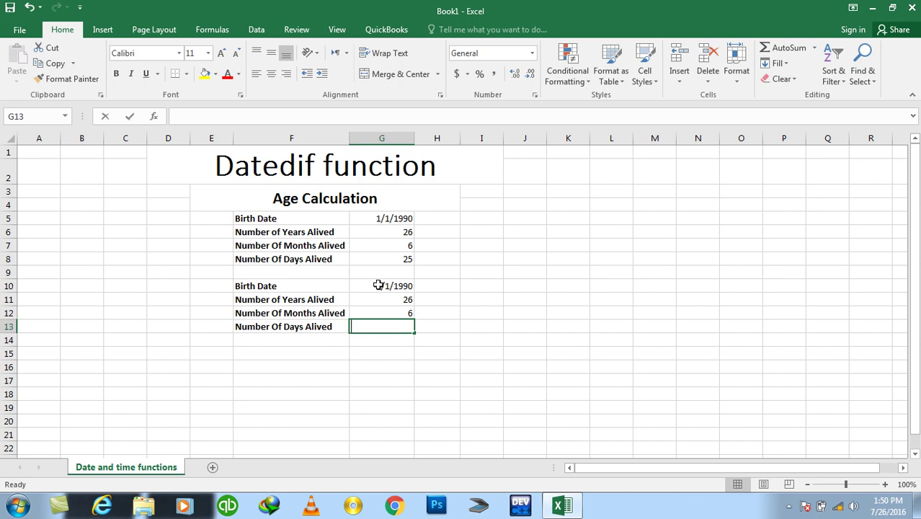
pyautogui.write('datedif("')
pyautogui.press('Return')
pyautogui.press('Return')
pyautogui.press('BackSpace')
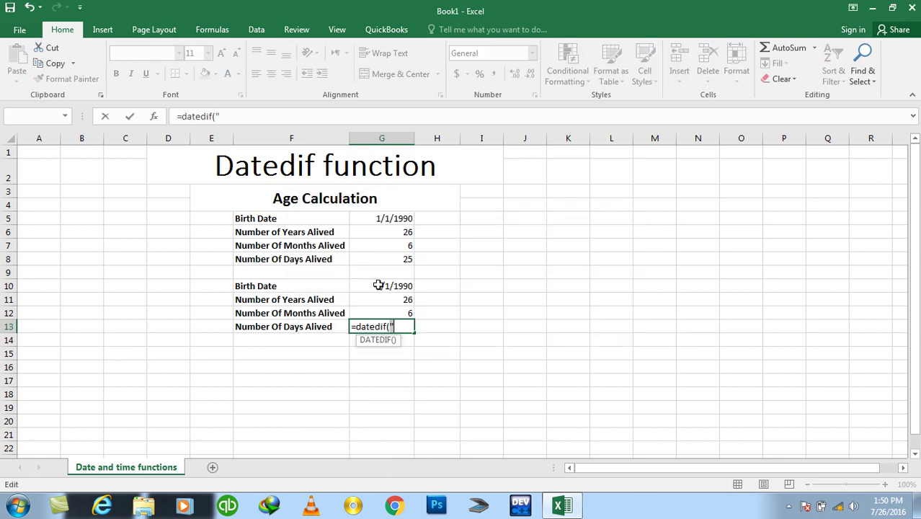
pyautogui.click(378, 285)
pyautogui.write(',"')
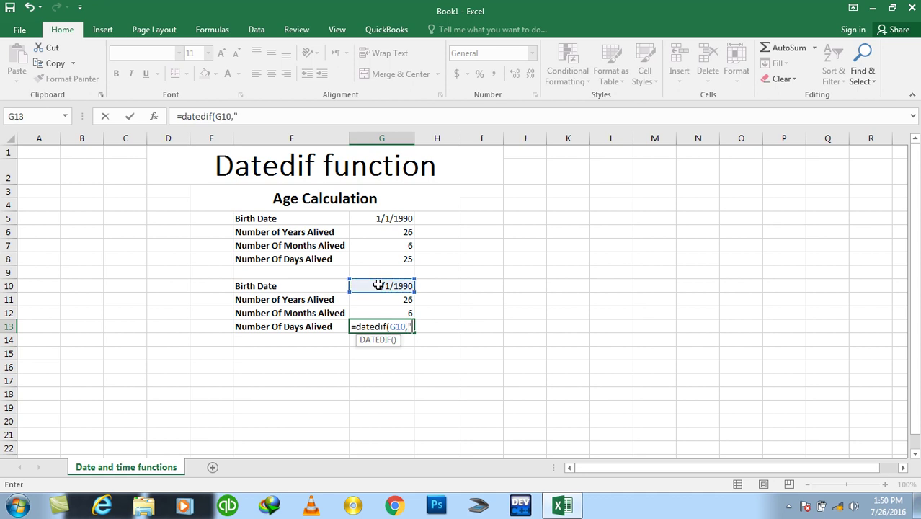
pyautogui.write('7/26/2016","MD")')
pyautogui.press('Return')
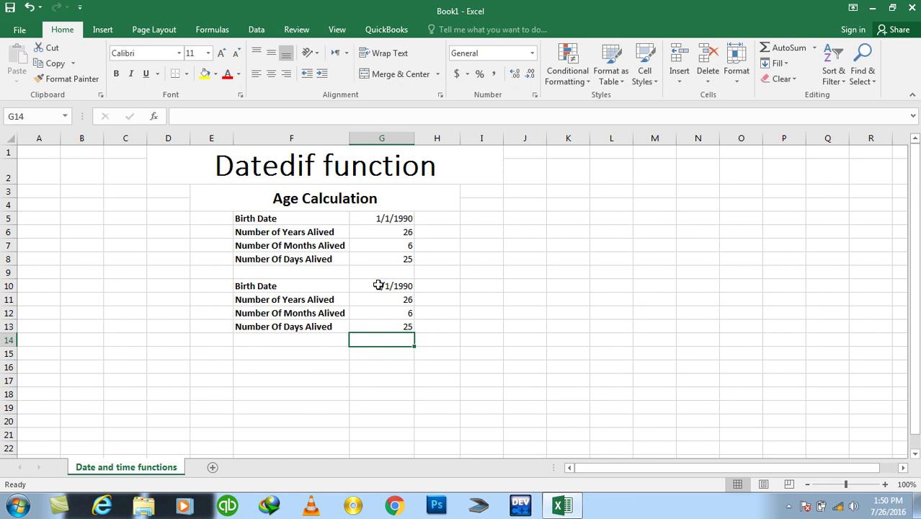
pyautogui.click(553, 220)
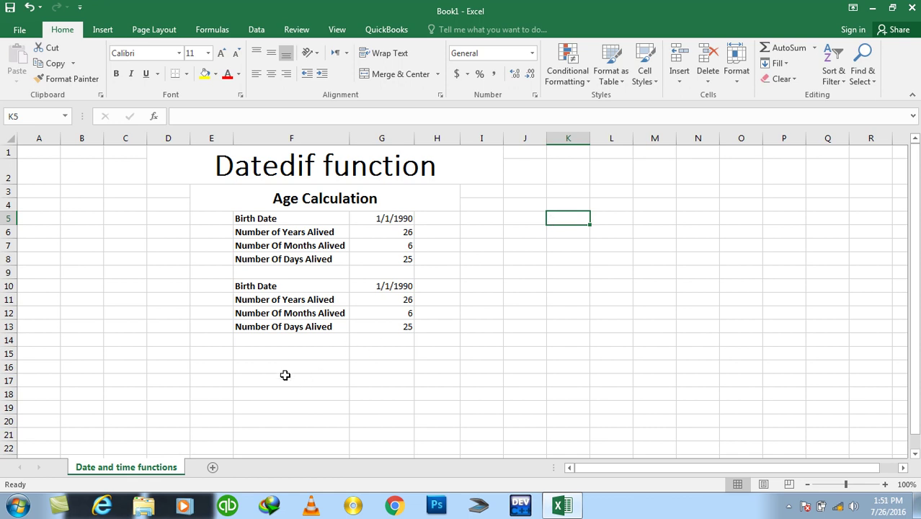
# Enter the Project S Date 1/1/2010 and Project E Date 12/30/2014 labels and dates in F15:G16.
pyautogui.click(270, 358)
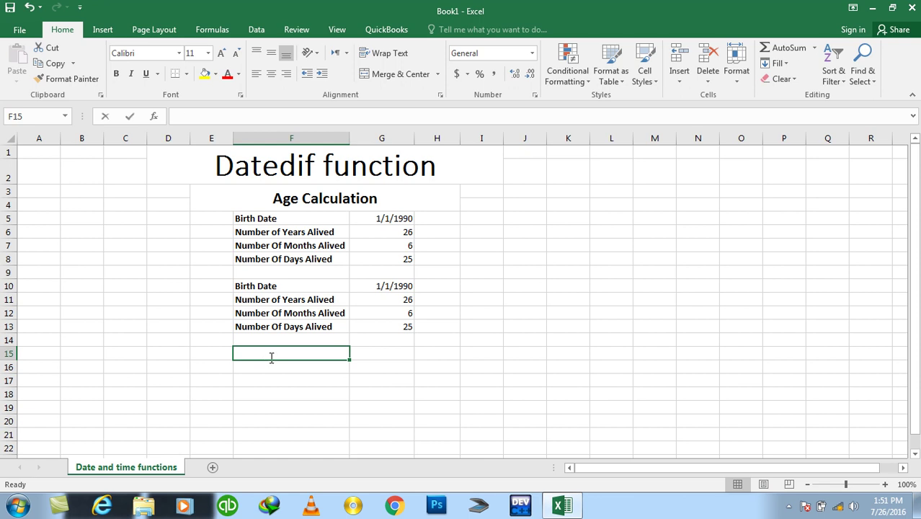
pyautogui.write('Project')
pyautogui.write('S Date')
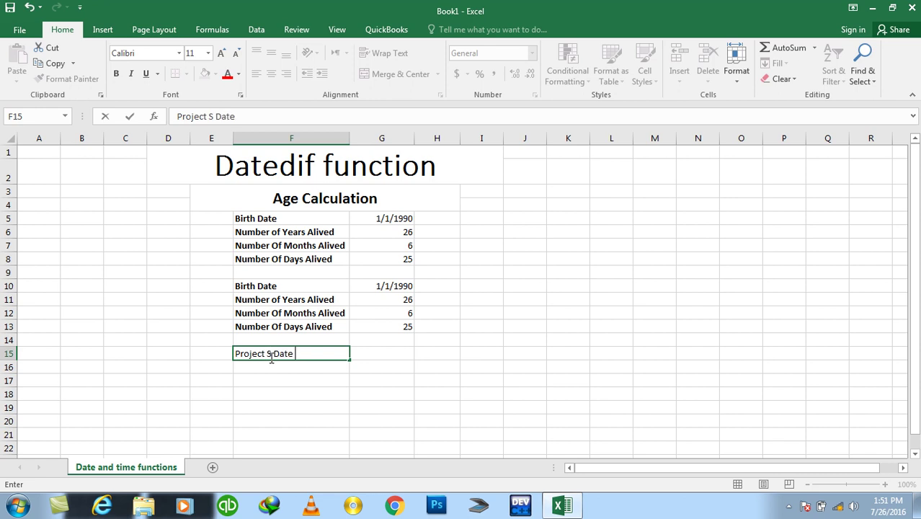
pyautogui.press('Return')
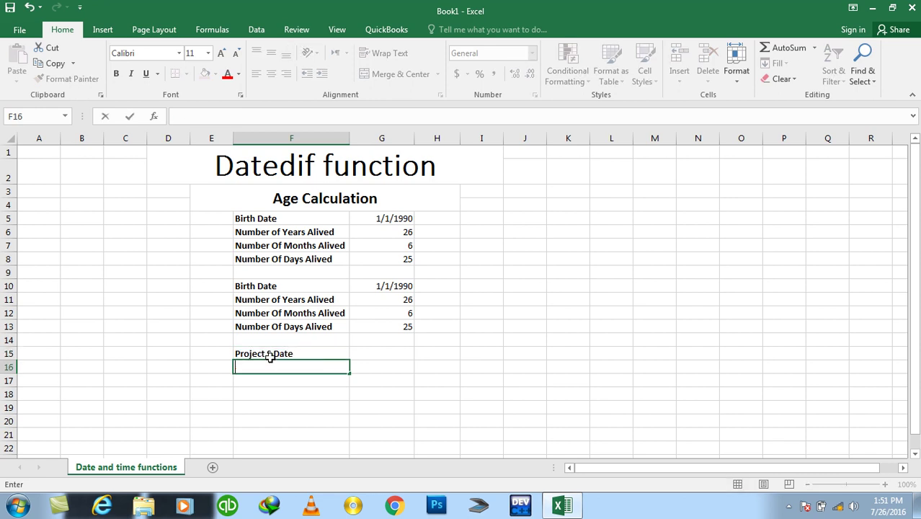
pyautogui.write('Project E Date')
pyautogui.hotkey('ctrl', 'Return')
pyautogui.press('Up')
pyautogui.press('Right')
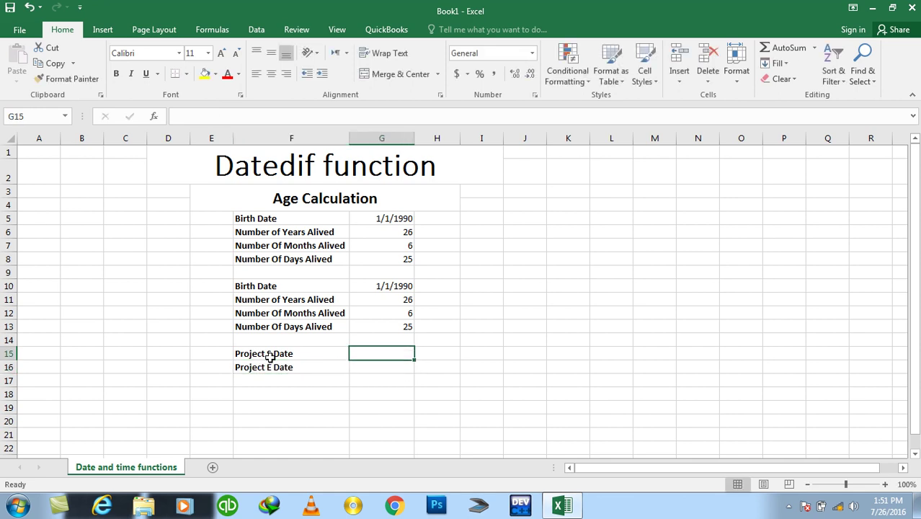
pyautogui.write('1/1/2010')
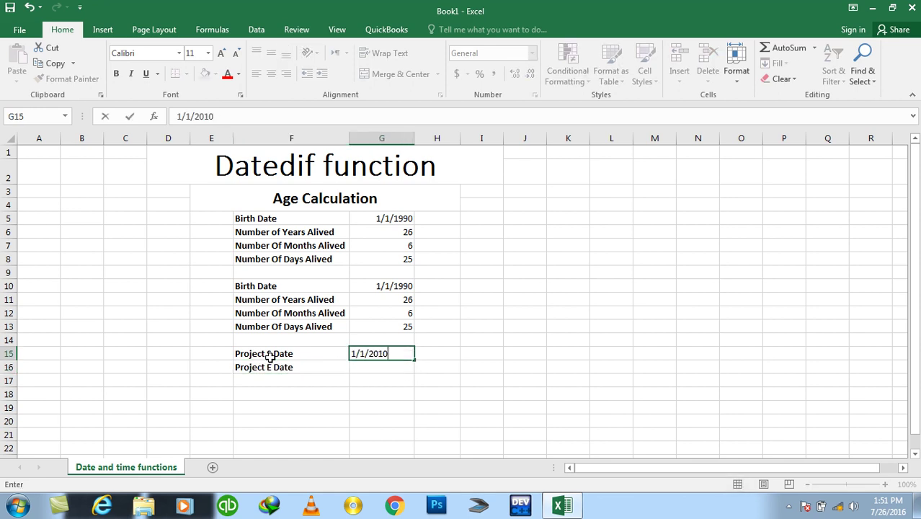
pyautogui.press('Return')
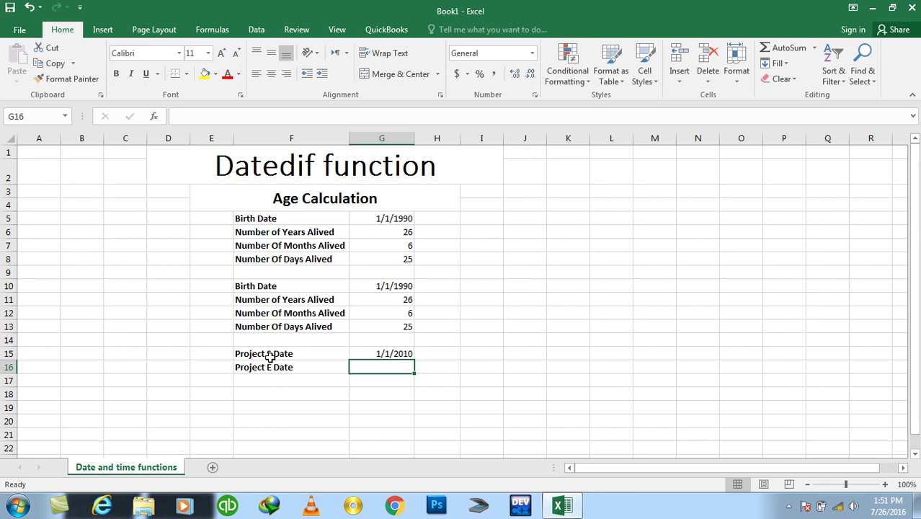
pyautogui.write('12/30/2014')
pyautogui.press('Return')
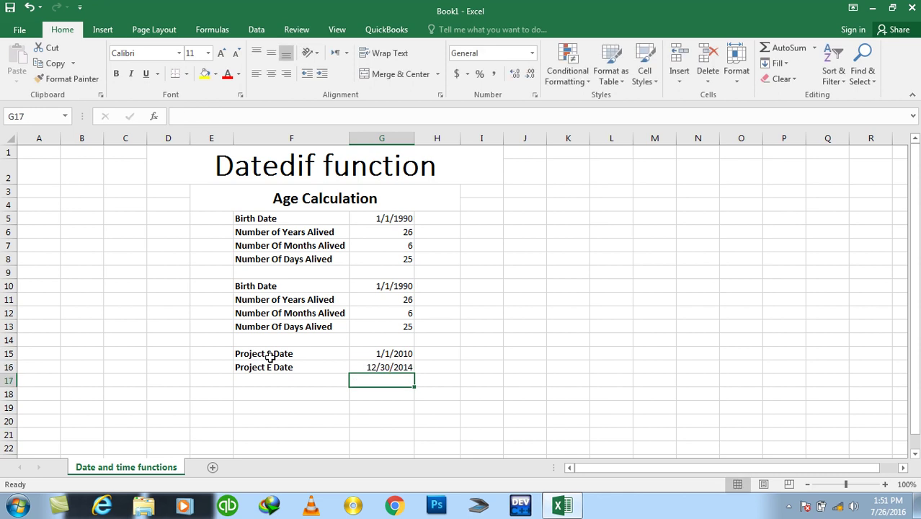
# Add Number Of Worked Years, Months and Days labels in F17:F19 and widen column F.
pyautogui.click(264, 380)
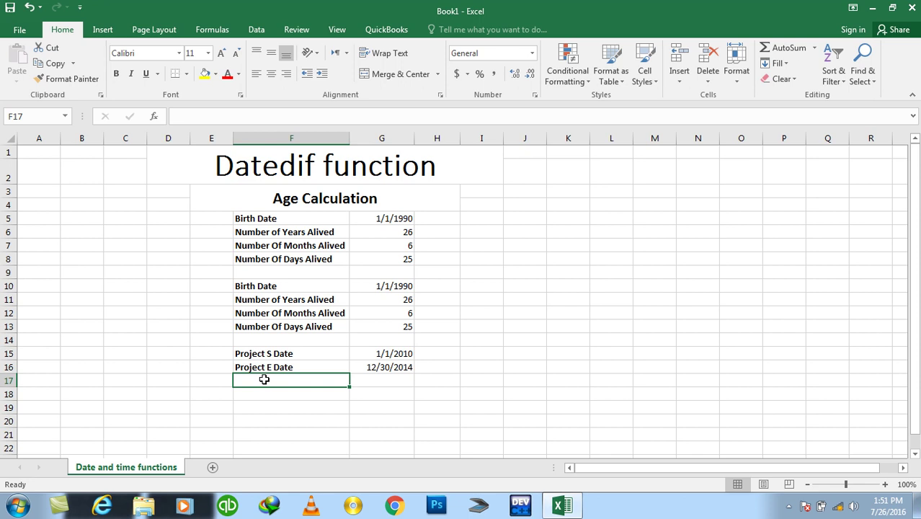
pyautogui.write('Number Of Work')
pyautogui.press('BackSpace')
pyautogui.write('k ed Years')
pyautogui.press('Return')
pyautogui.write('Numer')
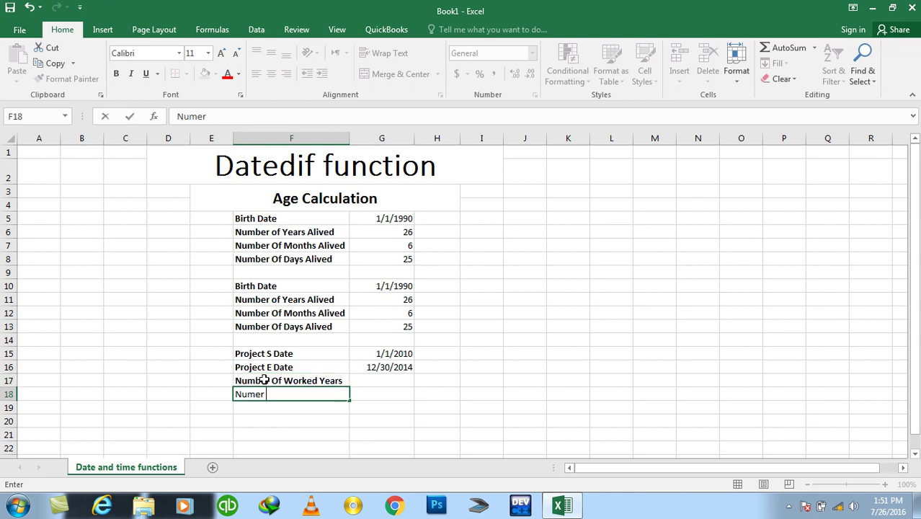
pyautogui.press('BackSpace')
pyautogui.press('BackSpace')
pyautogui.write('ber of WOrked Months')
pyautogui.hotkey('ctrl', 'Return')
pyautogui.press('Return')
pyautogui.write('Numer')
pyautogui.press('BackSpace')
pyautogui.write('b')
pyautogui.press('BackSpace')
pyautogui.press('BackSpace')
pyautogui.write('ber of WOrked da')
pyautogui.press('BackSpace')
pyautogui.press('BackSpace')
pyautogui.write('Days')
pyautogui.press('Return')
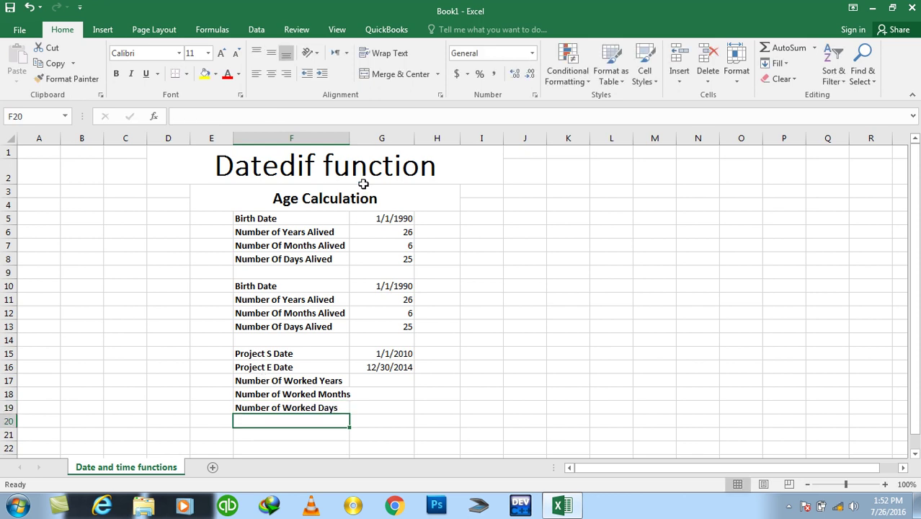
pyautogui.moveTo(349, 137); pyautogui.dragTo(356, 138)
# Enter =DATEDIF(G15,G16,"Y") in G17 to show 4 worked years.
pyautogui.click(396, 380)
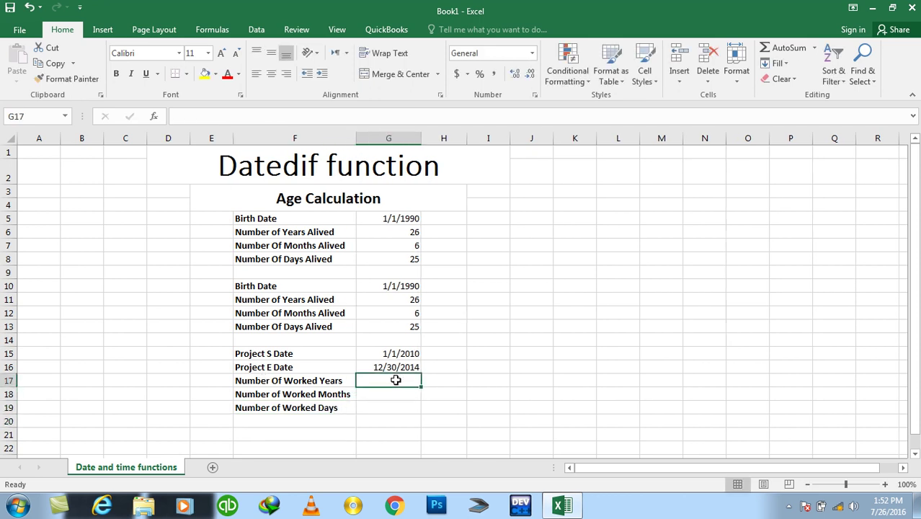
pyautogui.write('=dated')
pyautogui.press('BackSpace')
pyautogui.write('dif(')
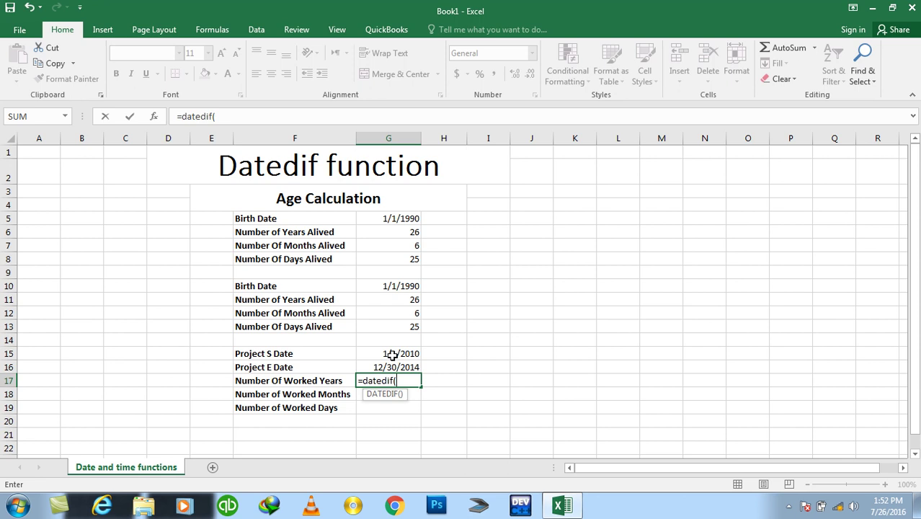
pyautogui.click(392, 355)
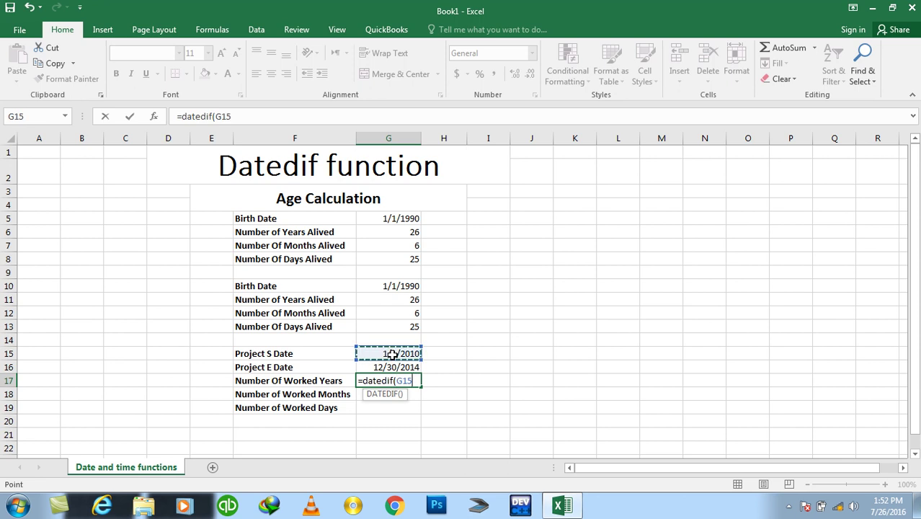
pyautogui.write(',')
pyautogui.click(394, 367)
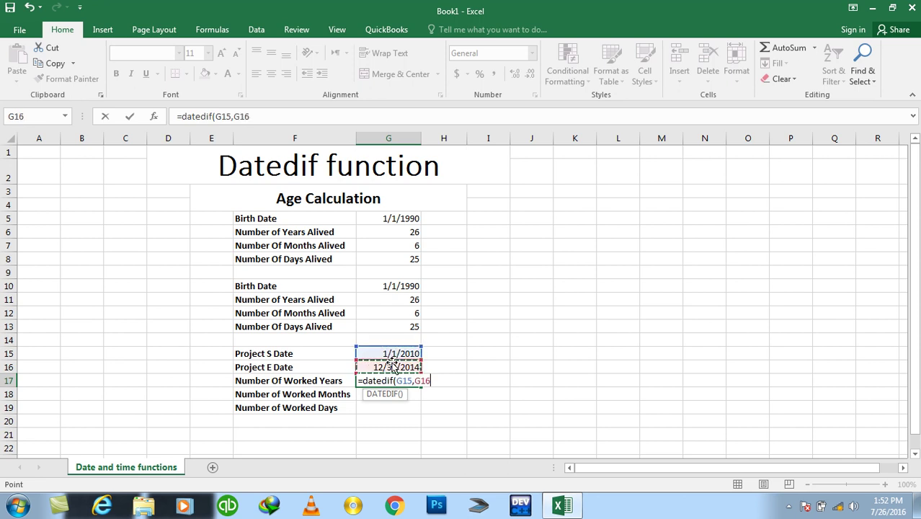
pyautogui.write(',"')
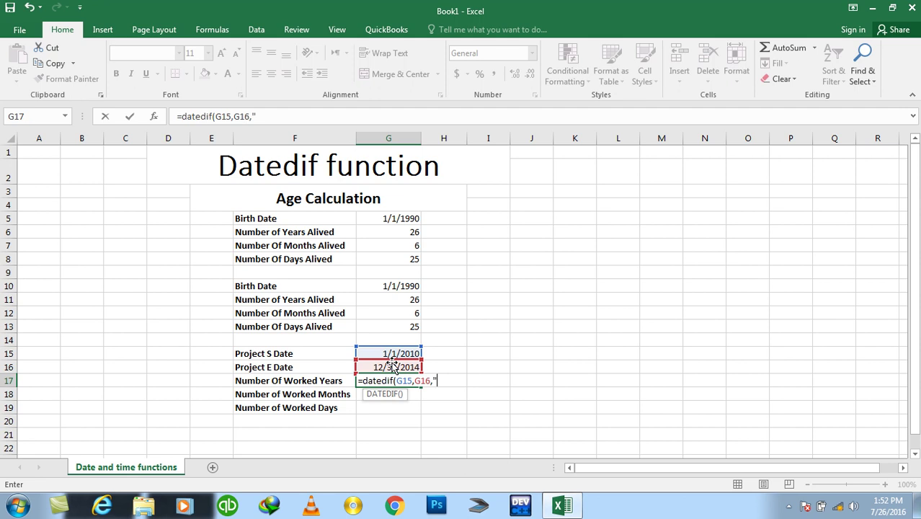
pyautogui.write('Y"')
pyautogui.write(')')
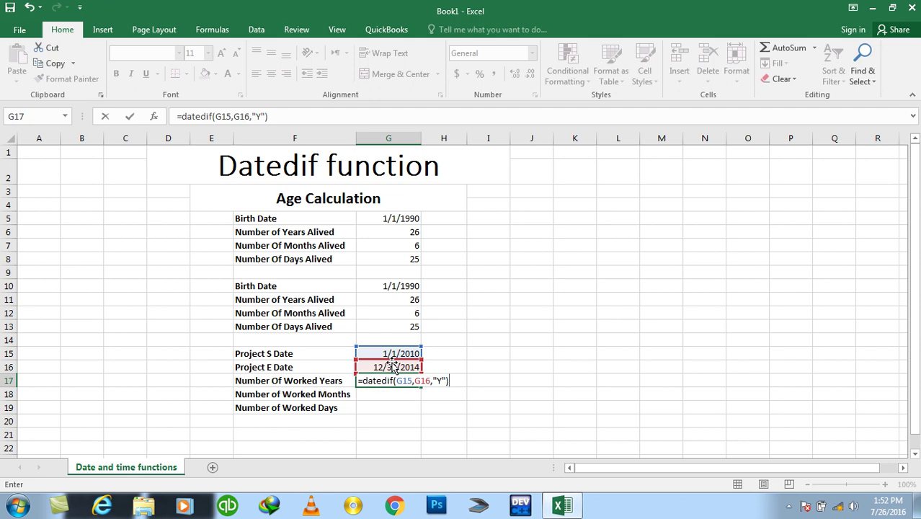
pyautogui.press('Return')
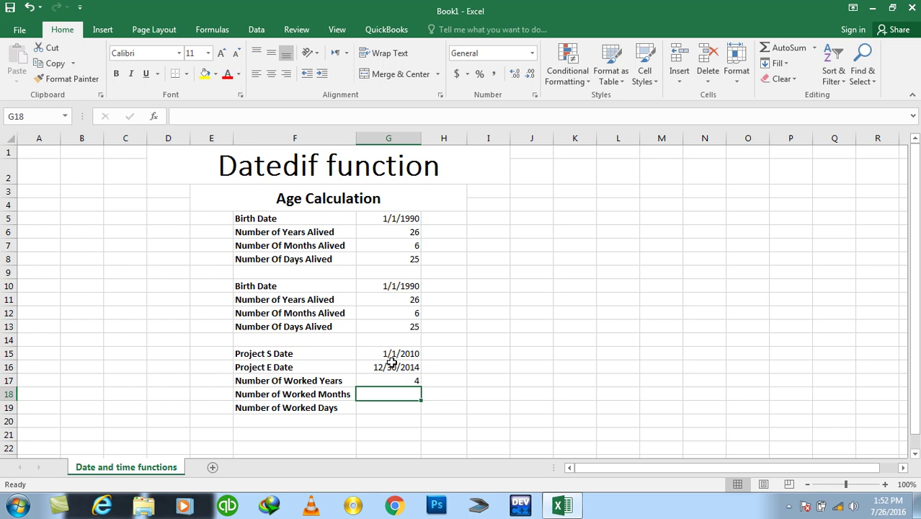
pyautogui.write('=')
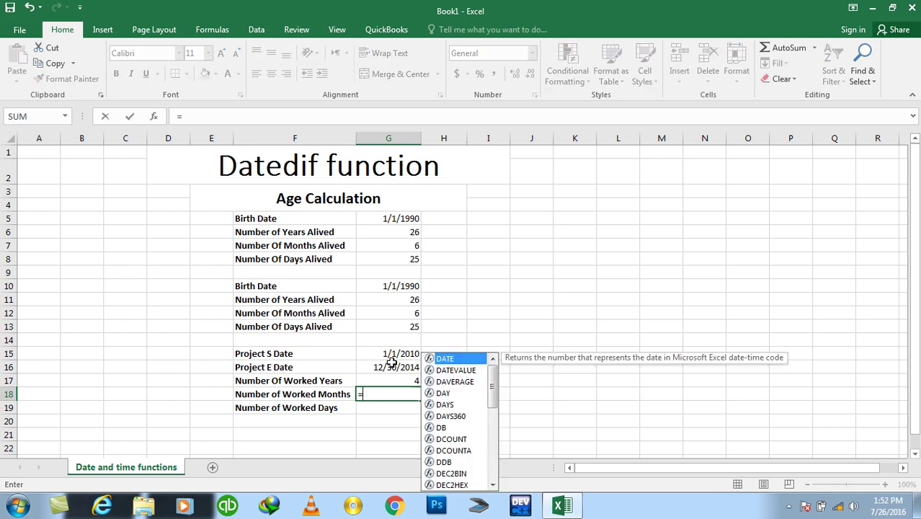
pyautogui.write('datedif(')
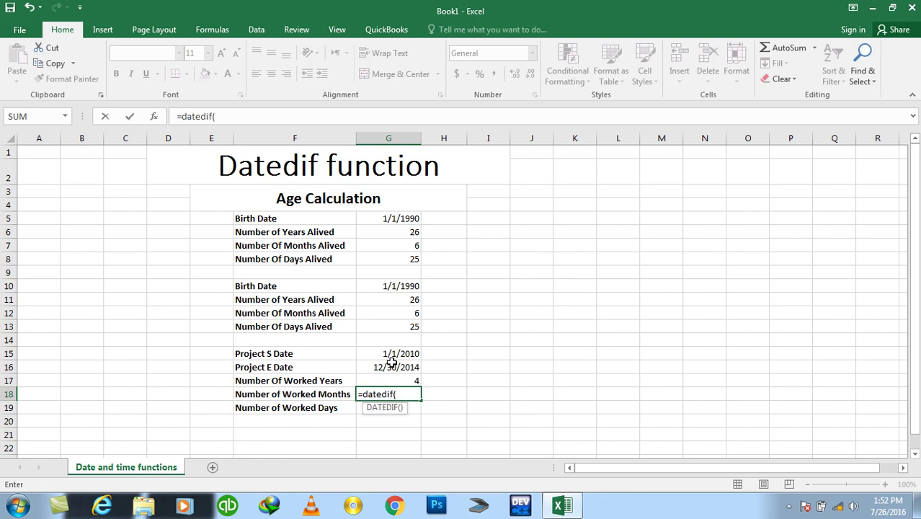
# Complete G18 as =DATEDIF(G15,G16,"YM") to show 11 leftover worked months.
pyautogui.click(392, 363)
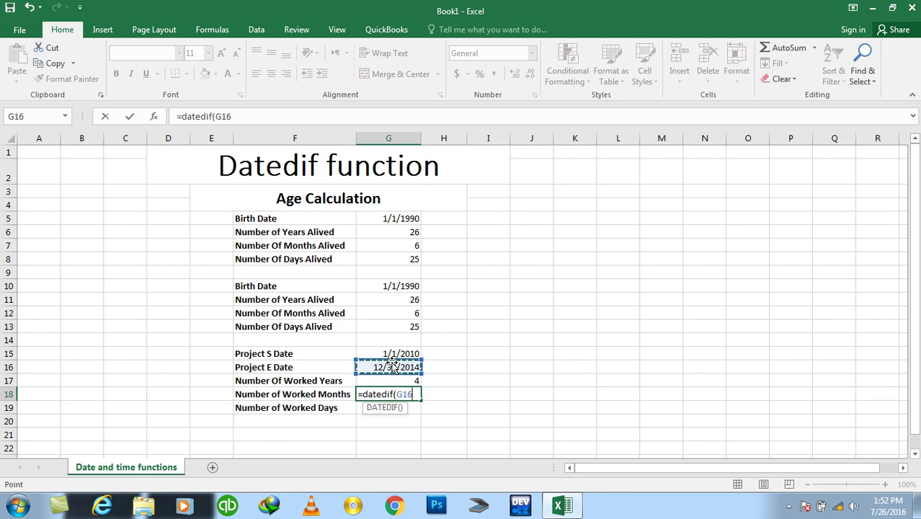
pyautogui.click(388, 355)
pyautogui.write(',')
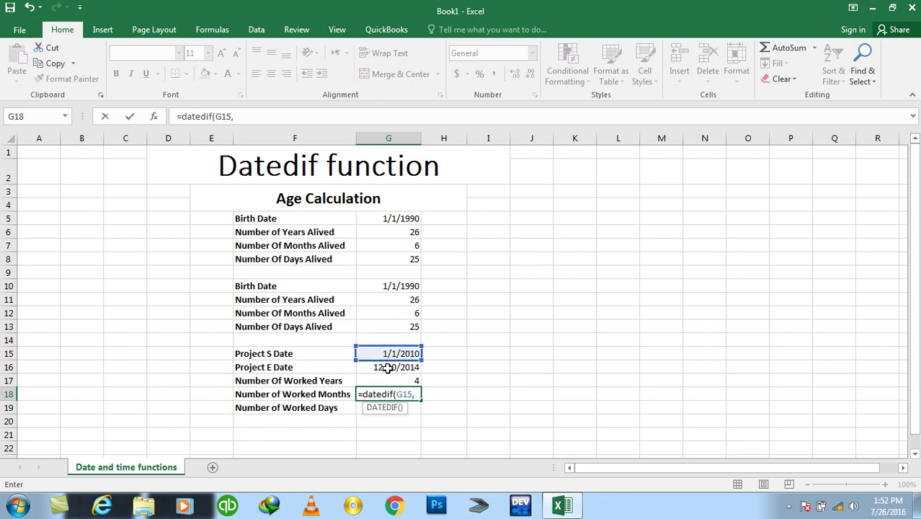
pyautogui.click(388, 369)
pyautogui.write(',"YM")')
pyautogui.press('Return')
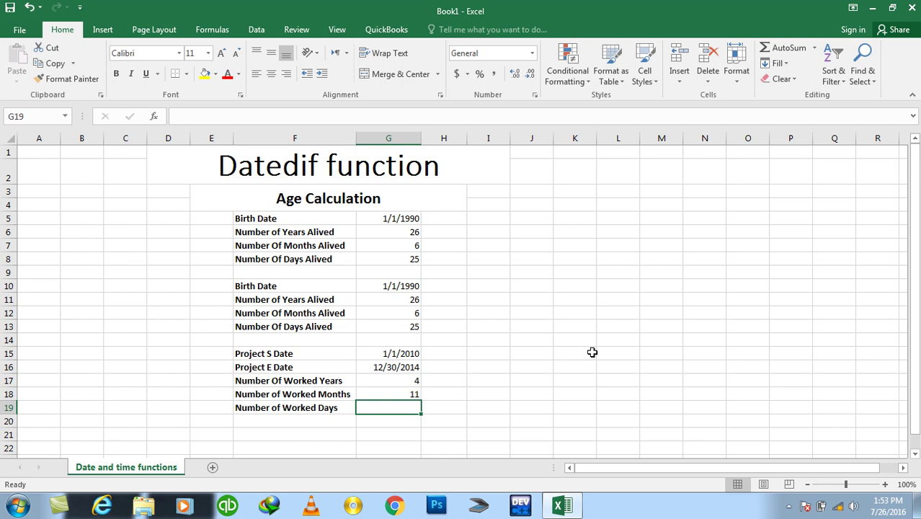
pyautogui.write('=datedif(')
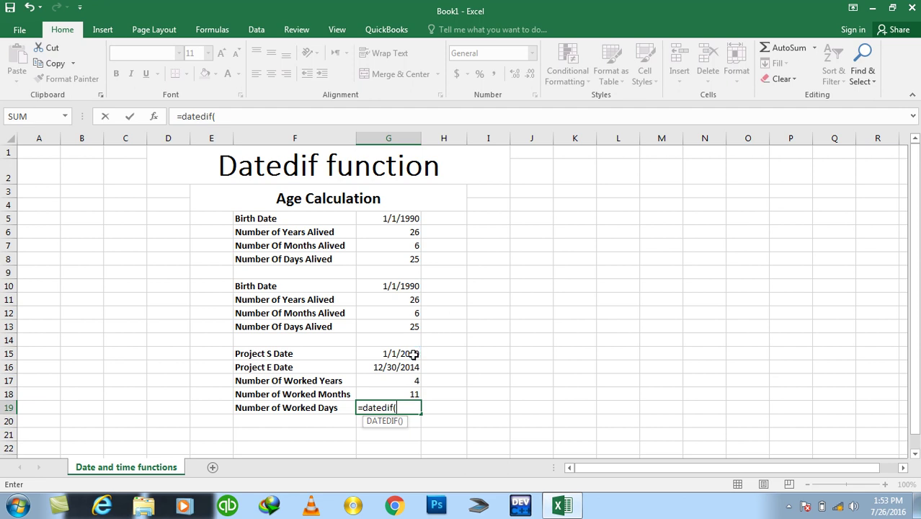
# Complete G19 as =DATEDIF(G15,G16,"MD") to show 29 leftover worked days.
pyautogui.click(413, 354)
pyautogui.write(',')
pyautogui.click(409, 366)
pyautogui.write(',"MD")')
pyautogui.press('Return')
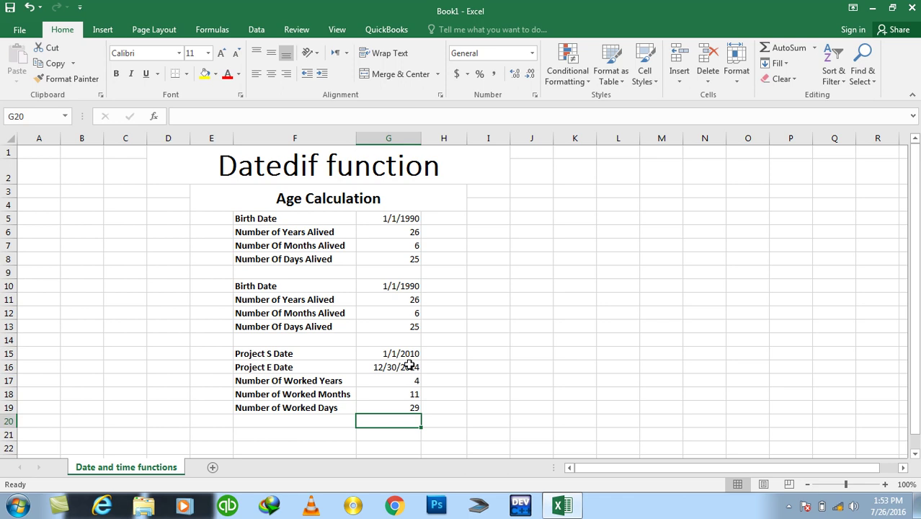
pyautogui.click(406, 410)
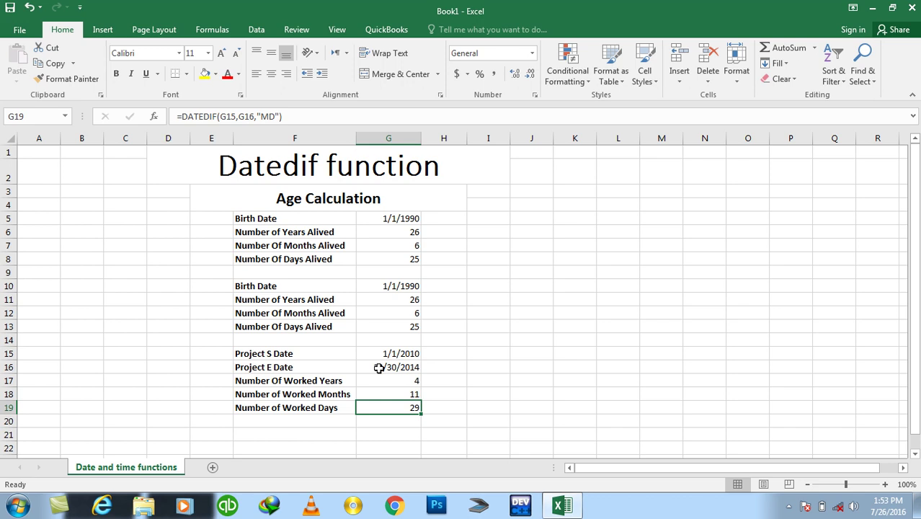
pyautogui.click(773, 315)
pyautogui.click(894, 510)
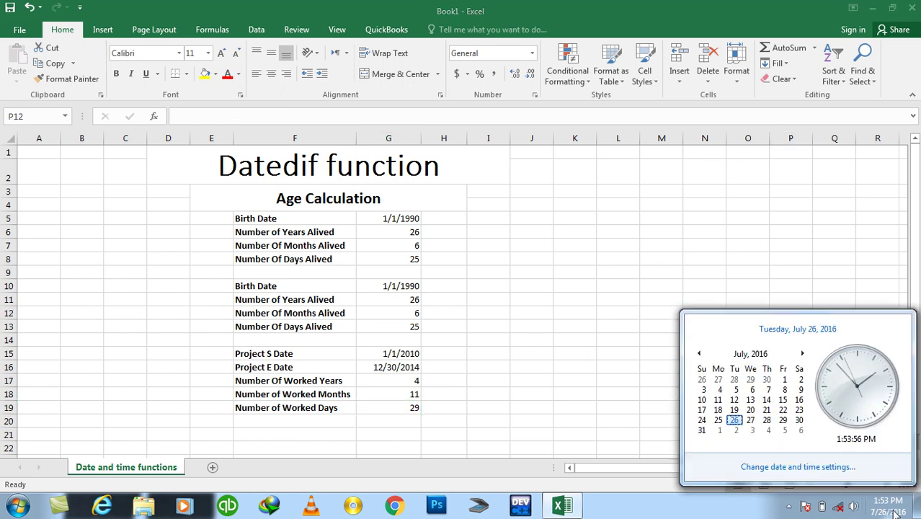
pyautogui.click(813, 467)
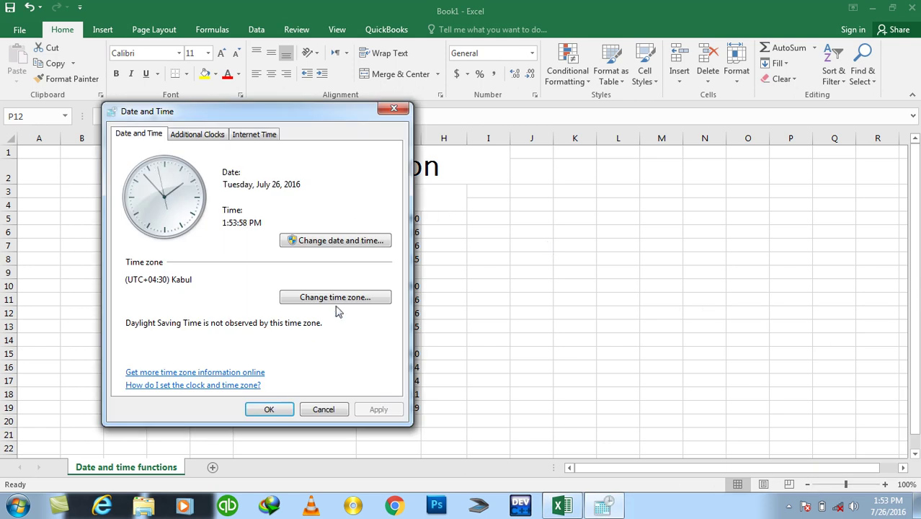
pyautogui.click(316, 240)
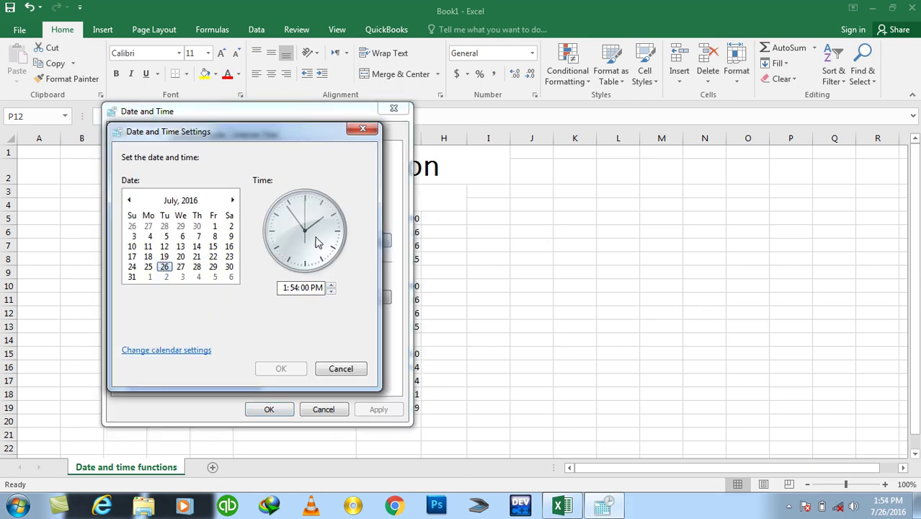
pyautogui.click(186, 202)
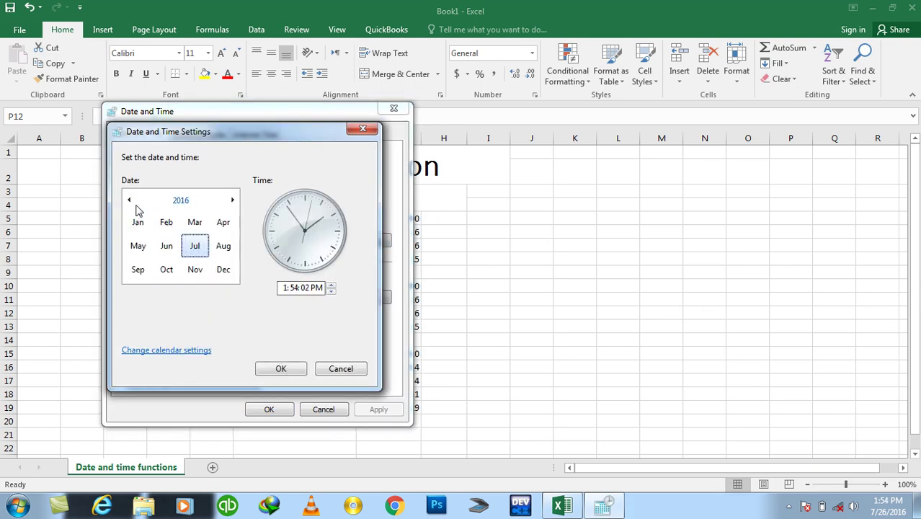
pyautogui.click(176, 201)
pyautogui.click(168, 245)
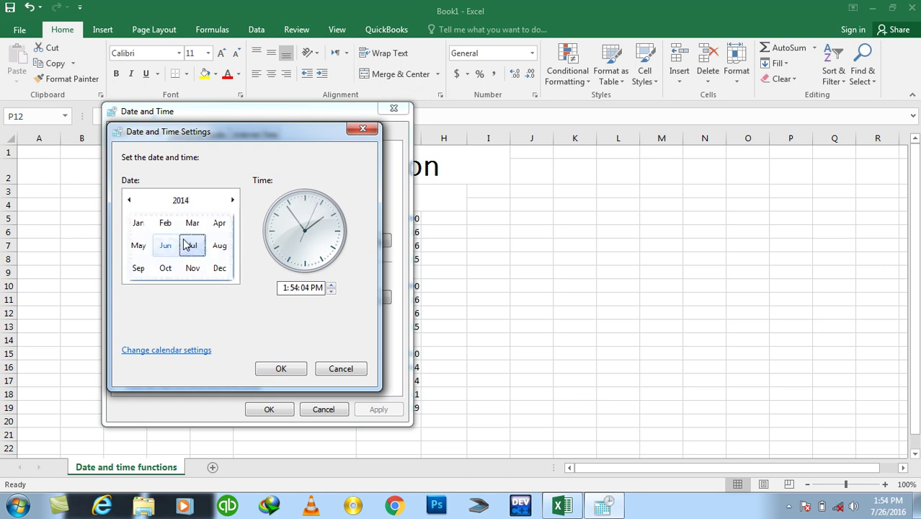
pyautogui.click(224, 270)
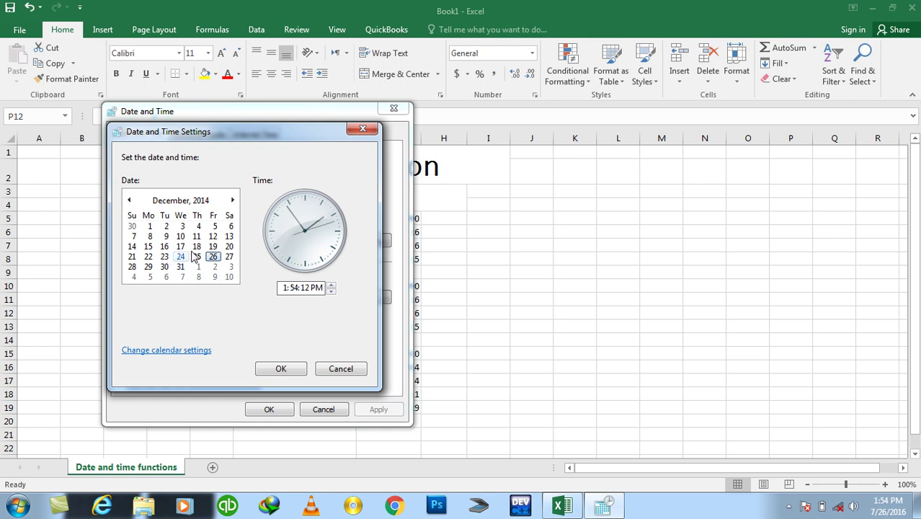
pyautogui.click(342, 371)
pyautogui.click(326, 407)
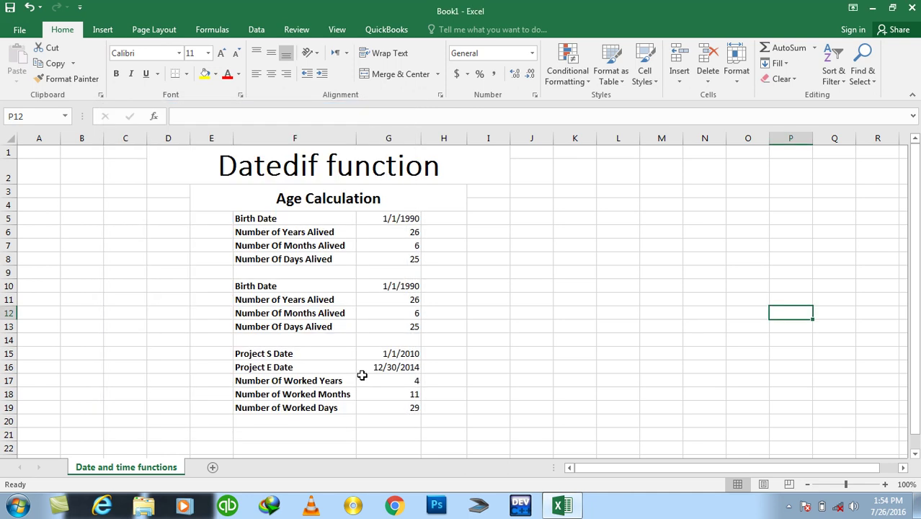
# Change the project end date in G16 from 12/30/2014 to 12/31/2014.
pyautogui.click(391, 369)
pyautogui.doubleClick(392, 366)
pyautogui.moveTo(393, 368); pyautogui.dragTo(398, 368)
pyautogui.write('1')
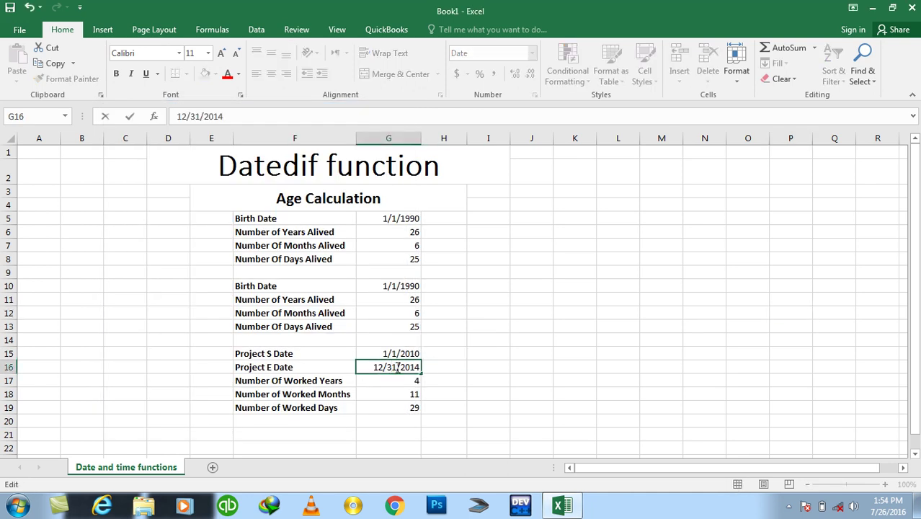
pyautogui.press('Return')
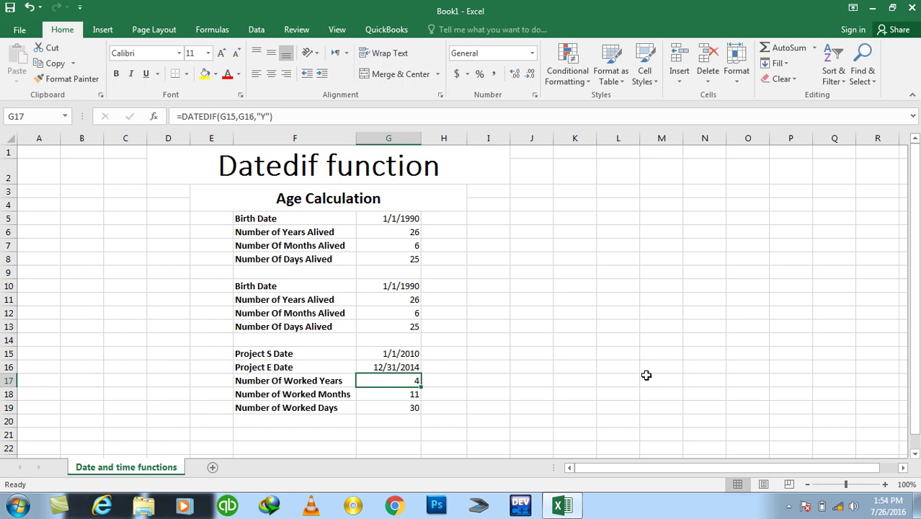
# Copy the project block F15:G19 to I5 and autofit columns I and J.
pyautogui.click(275, 354)
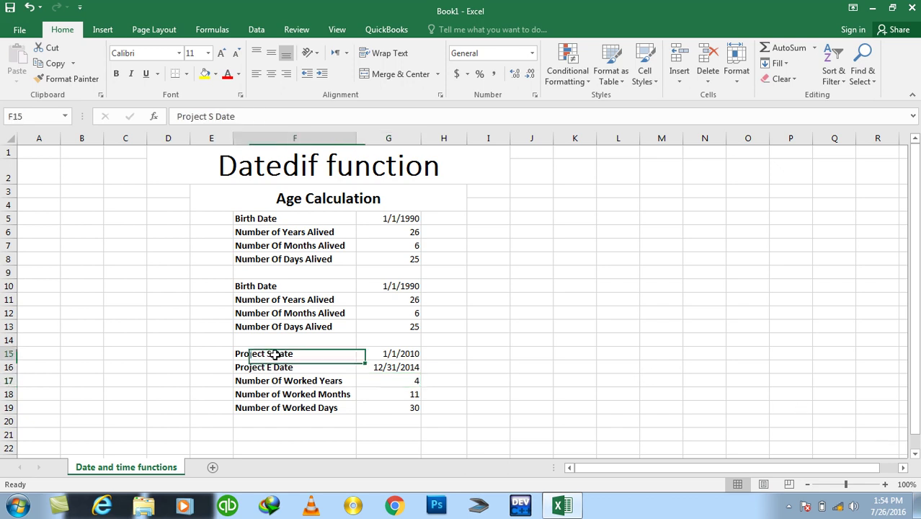
pyautogui.moveTo(275, 354); pyautogui.dragTo(393, 407)
pyautogui.hotkey('ctrl', 'c')
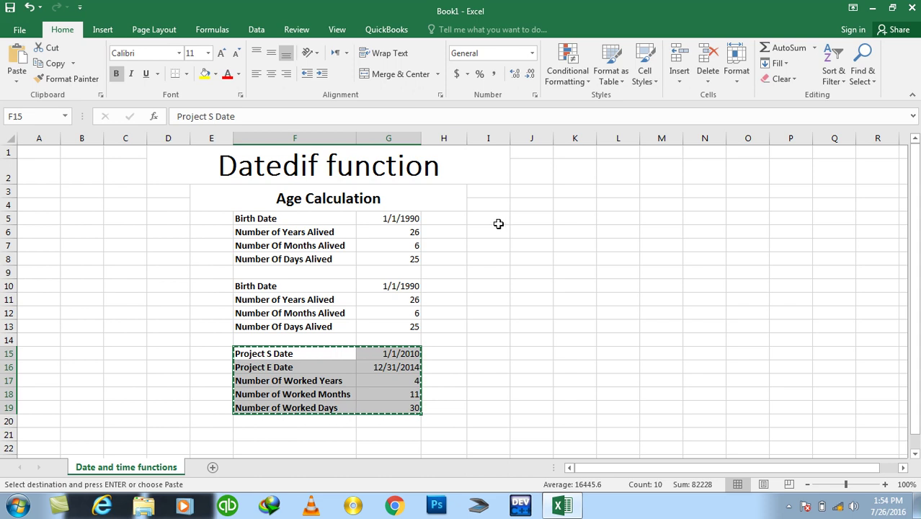
pyautogui.click(498, 224)
pyautogui.hotkey('ctrl', 'v')
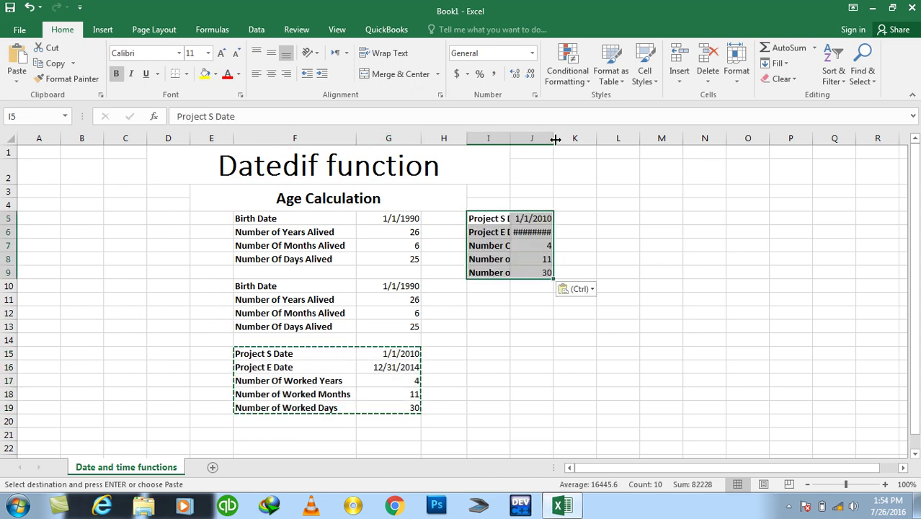
pyautogui.doubleClick(555, 138)
pyautogui.doubleClick(510, 138)
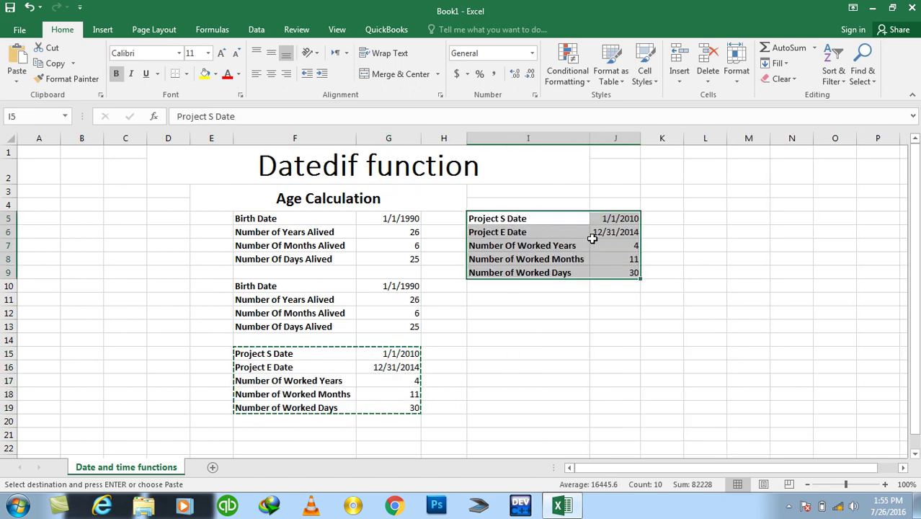
# Clear the copied results J7:J9 and enter =datedif(J5,J6,"Y") in J7.
pyautogui.moveTo(611, 244); pyautogui.dragTo(615, 274)
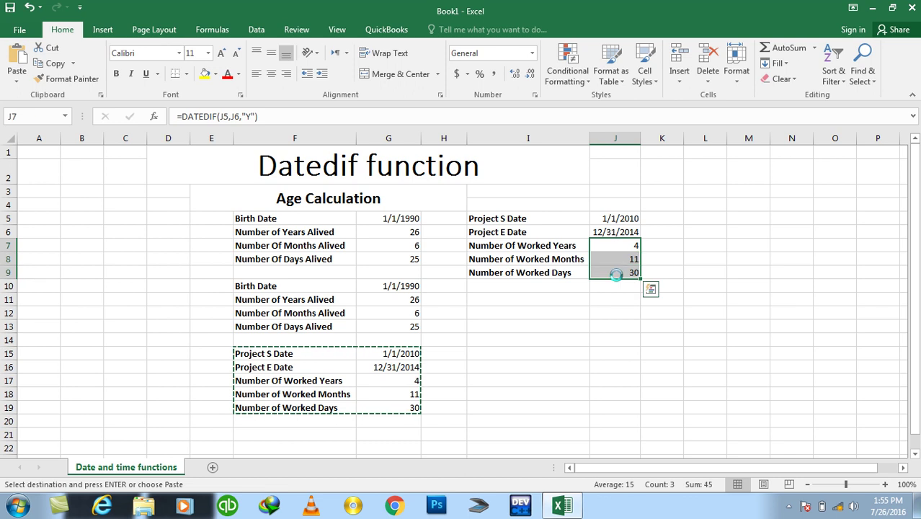
pyautogui.press('Delete')
pyautogui.press('Up')
pyautogui.write('=datedif(')
pyautogui.press('Up')
pyautogui.press('Up')
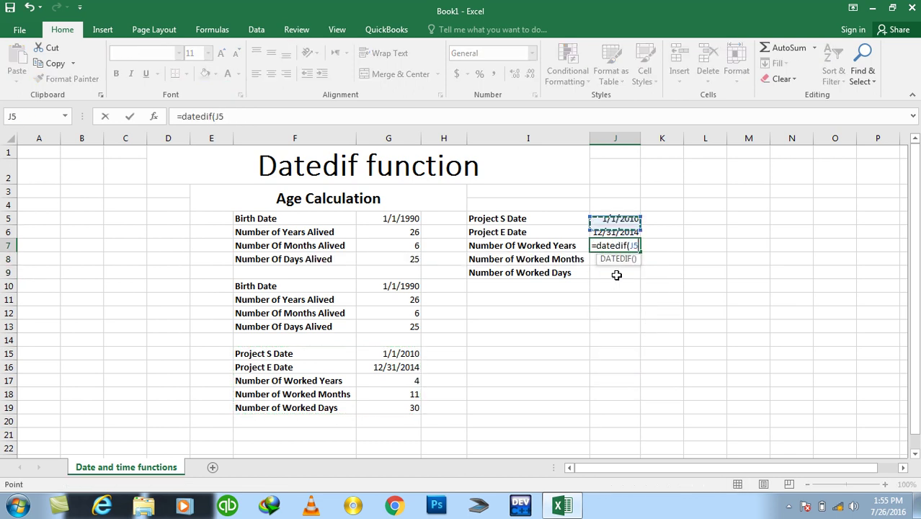
pyautogui.write(',')
pyautogui.press('Up')
pyautogui.write(',"Y")')
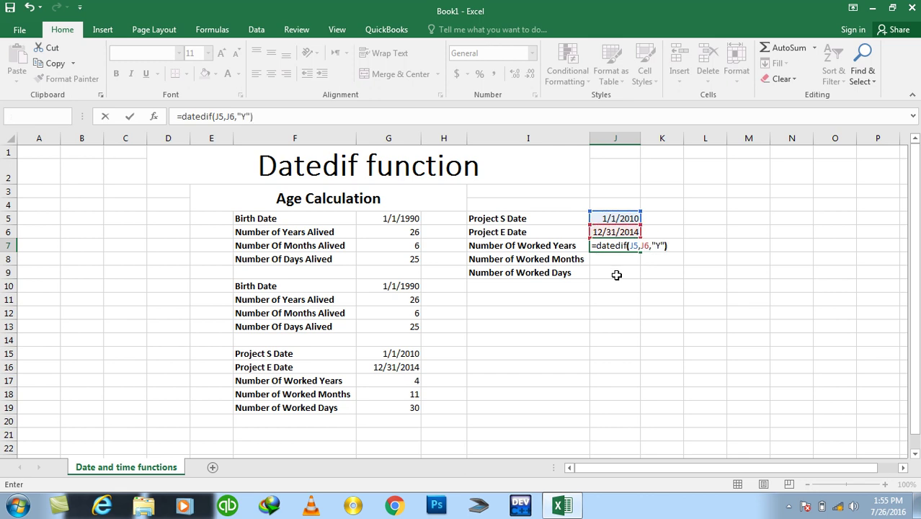
pyautogui.press('Return')
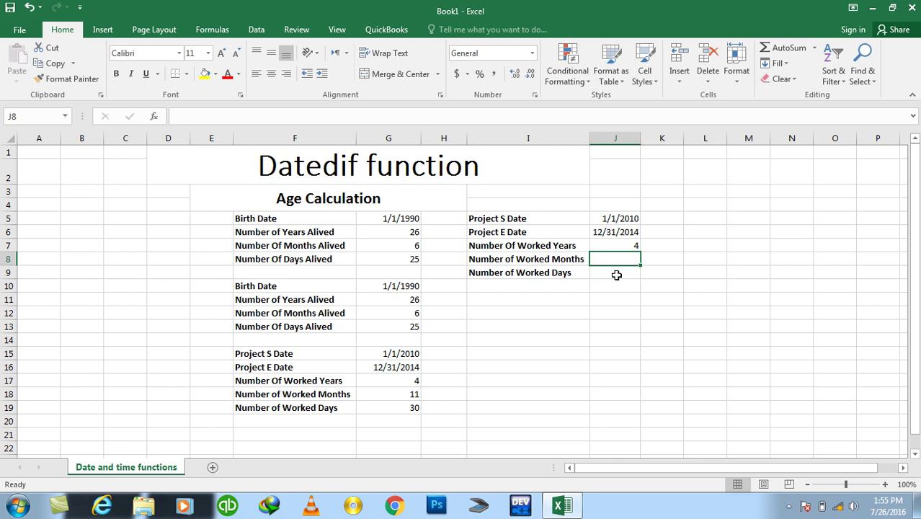
# Delete the worked-years row and move the months and days rows up to row 7.
pyautogui.press('Up')
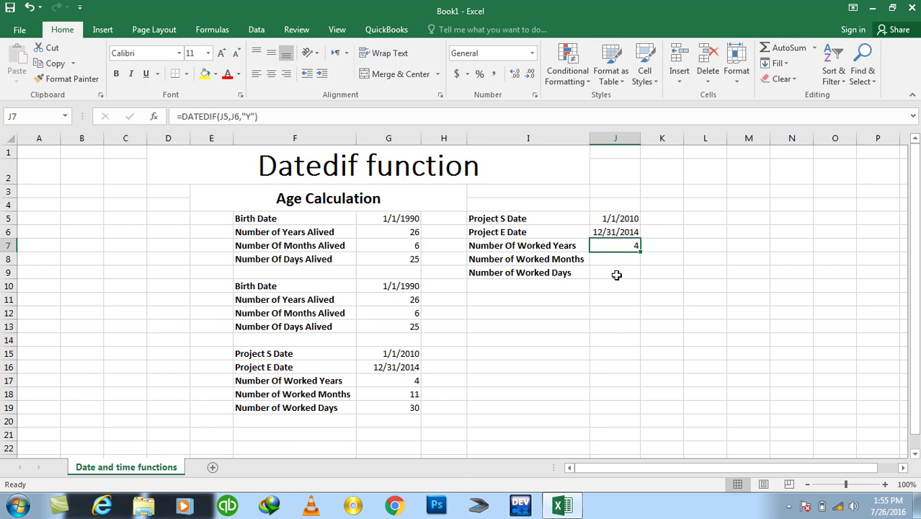
pyautogui.moveTo(528, 246)
pyautogui.mouseDown()
pyautogui.moveTo(618, 243)
pyautogui.moveTo(580, 258)
pyautogui.mouseUp()
pyautogui.press('Delete')
pyautogui.hotkey('ctrl', 'c')
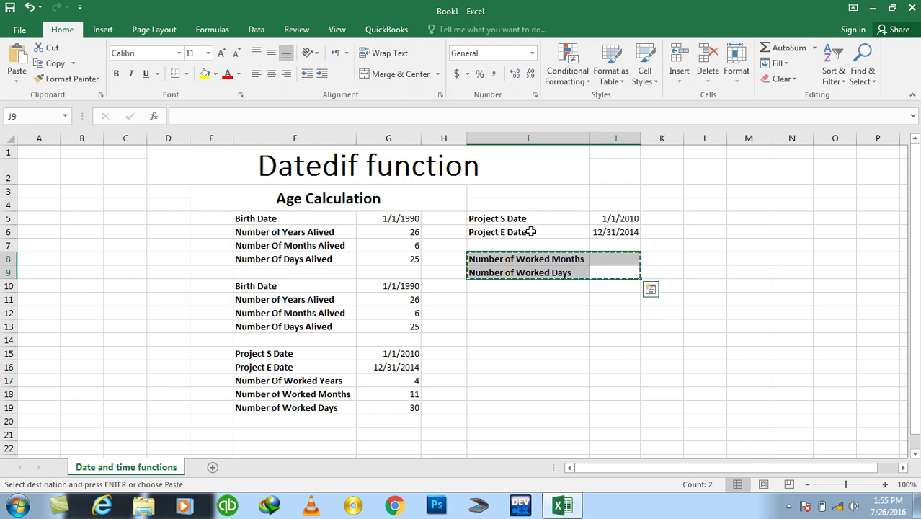
pyautogui.click(528, 242)
pyautogui.hotkey('ctrl', 'v')
# Enter =datedif(J5,J6,"M") in J7 to show 59 total worked months.
pyautogui.press('Right')
pyautogui.write('=datedif(')
pyautogui.click(599, 214)
pyautogui.write(',')
pyautogui.click(610, 231)
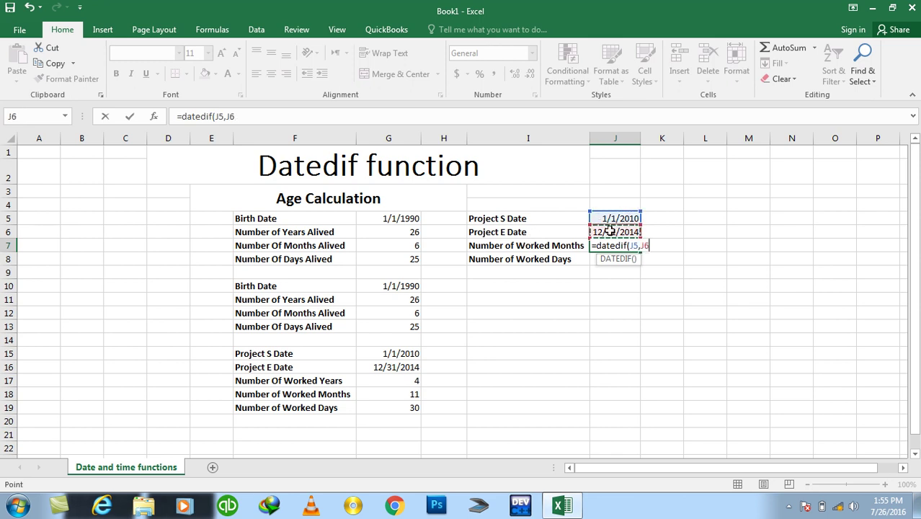
pyautogui.write(',"M")')
pyautogui.press('Return')
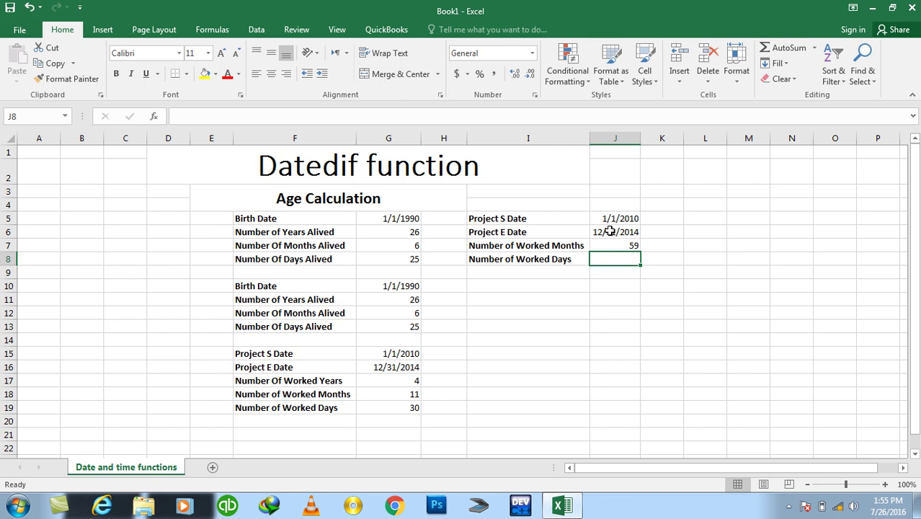
pyautogui.click(782, 282)
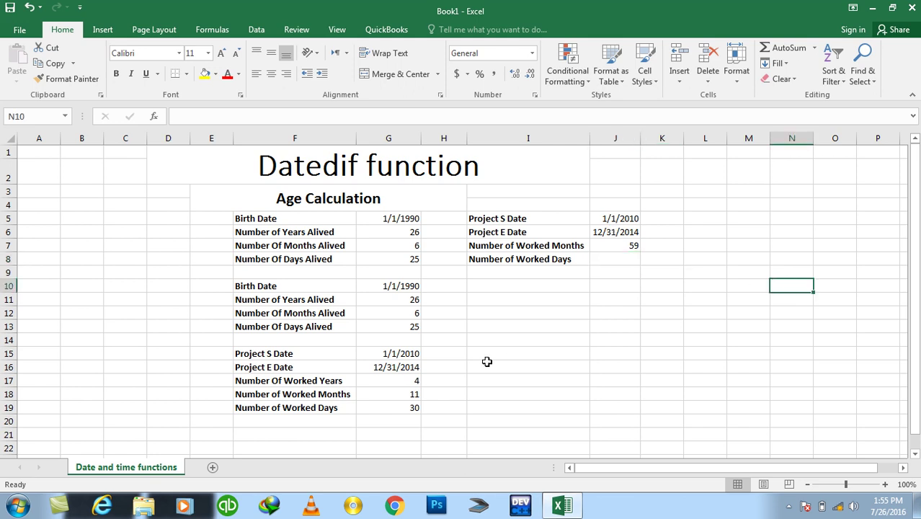
pyautogui.write('=4*21')
pyautogui.press('Return')
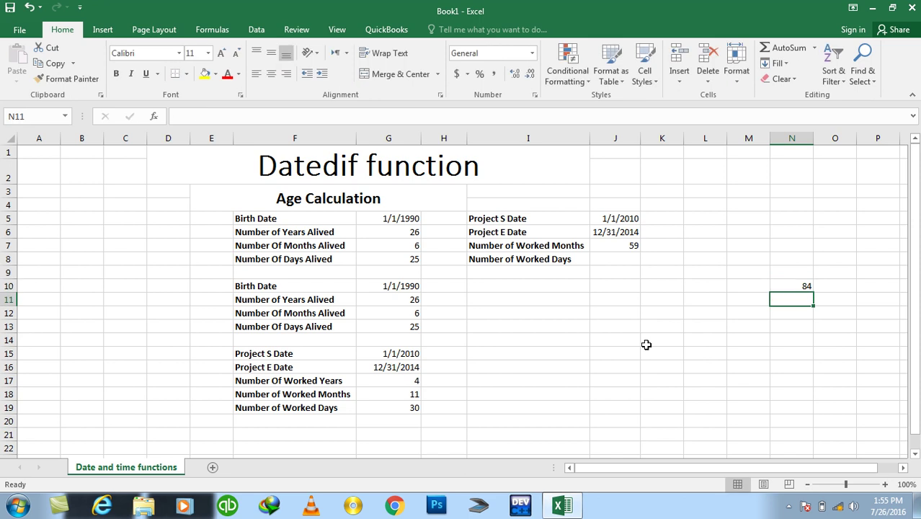
pyautogui.press('Up')
pyautogui.press('F2')
pyautogui.press('Escape')
pyautogui.write('=12*4')
pyautogui.press('Return')
pyautogui.write('=')
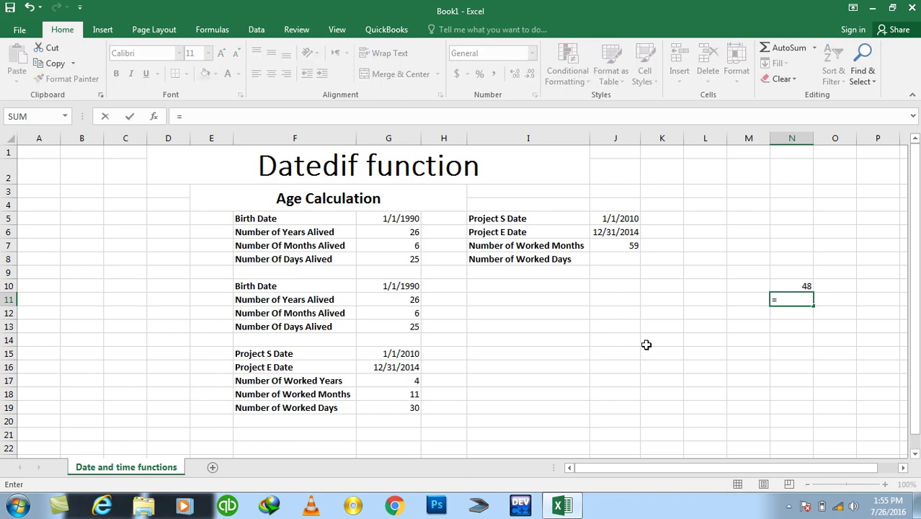
pyautogui.press('Up')
pyautogui.write('+11')
pyautogui.press('Return')
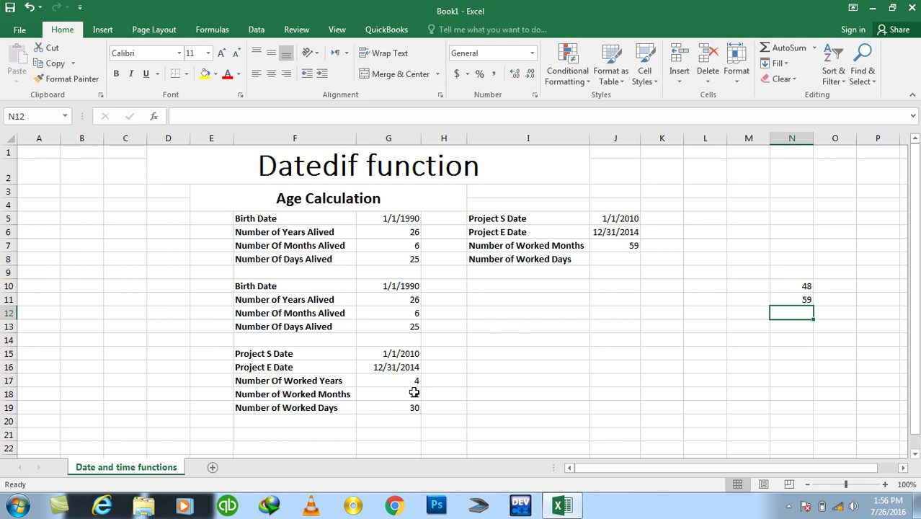
pyautogui.press('Up')
pyautogui.press('Delete')
pyautogui.press('Up')
pyautogui.press('Delete')
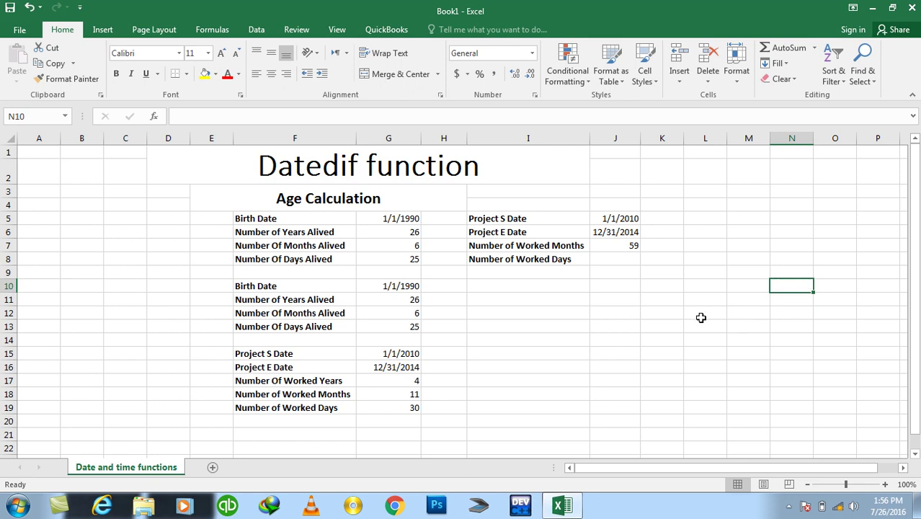
# Enter =datedif(J5,J6,"MD") in J8 to show 30 leftover worked days.
pyautogui.click(615, 254)
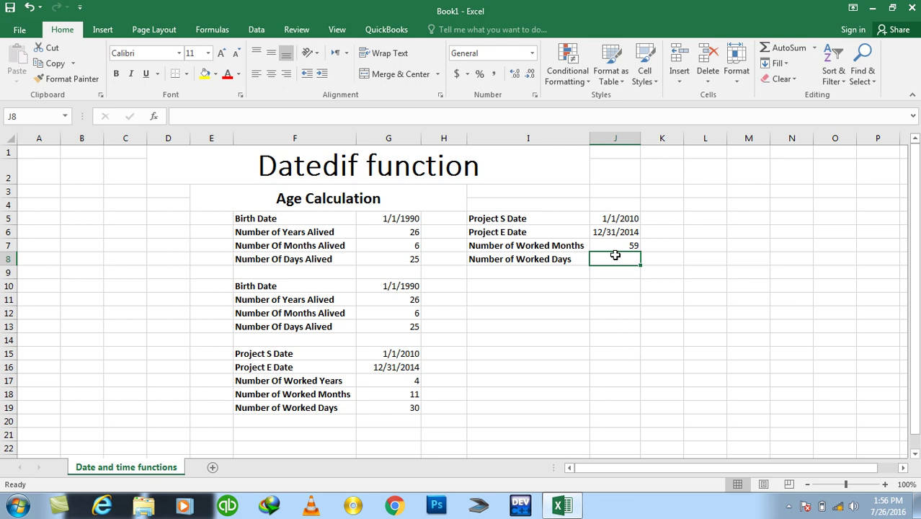
pyautogui.write('=datedif(')
pyautogui.press('Up')
pyautogui.press('Up')
pyautogui.press('Up')
pyautogui.write(',')
pyautogui.press('Up')
pyautogui.press('Up')
pyautogui.write(',"')
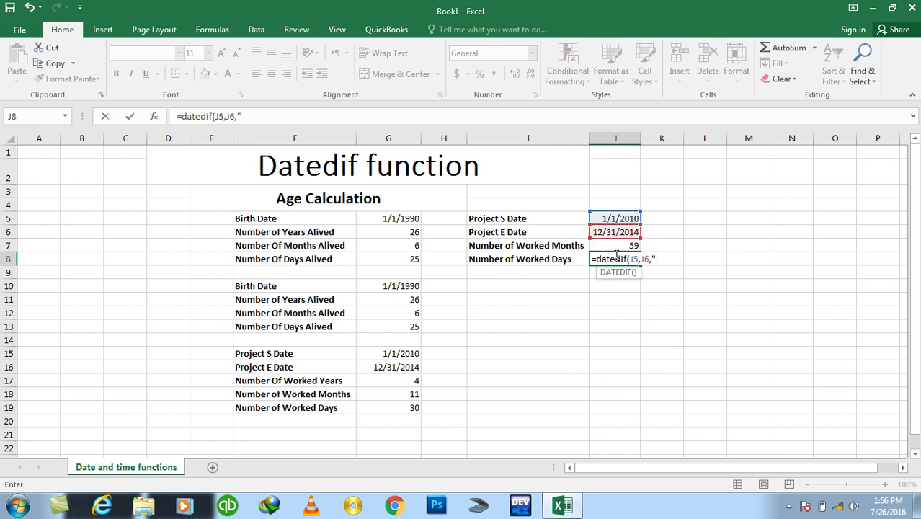
pyautogui.write('MD")')
pyautogui.hotkey('ctrl', 'Return')
pyautogui.press('Return')
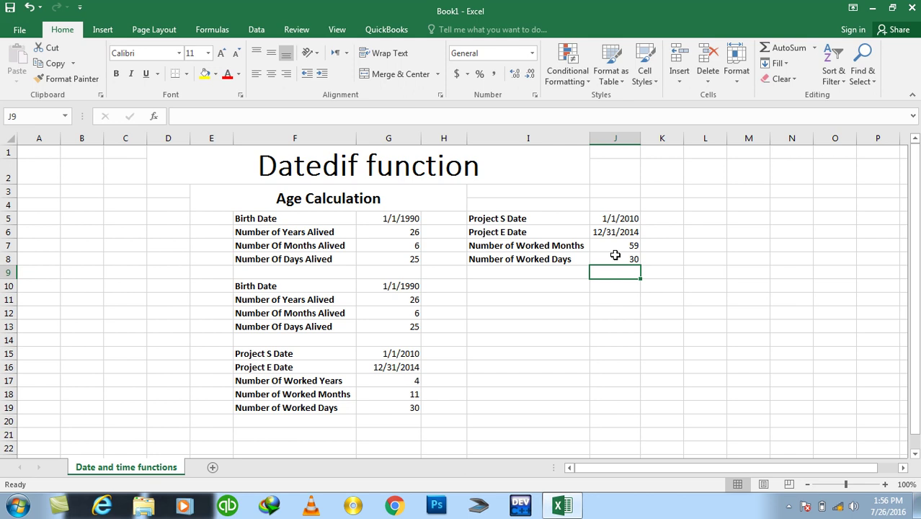
# Copy the project dates to I11:J12 and the Number of Worked Days label to I13.
pyautogui.moveTo(514, 218); pyautogui.dragTo(597, 234)
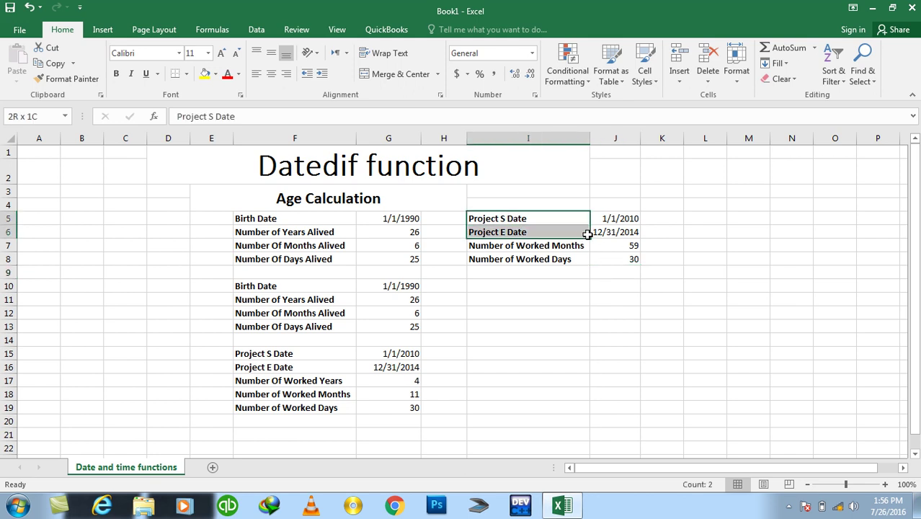
pyautogui.hotkey('ctrl', 'c')
pyautogui.click(524, 297)
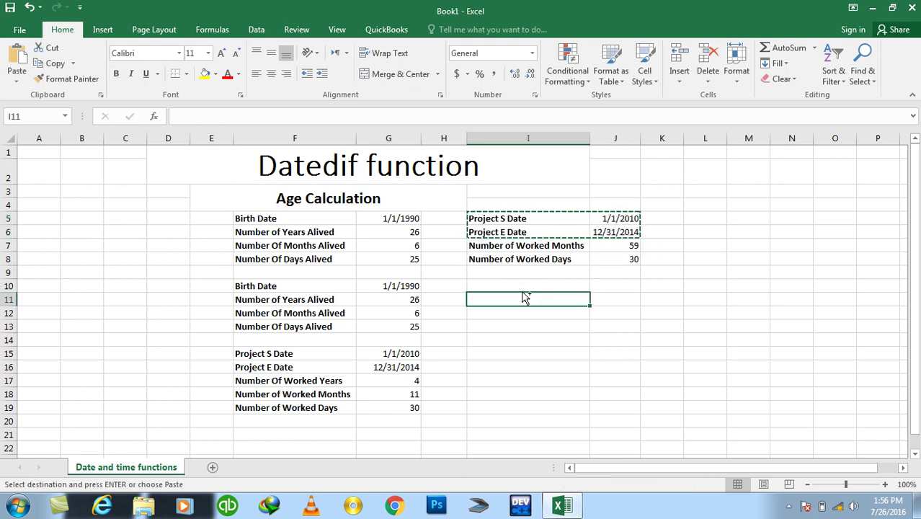
pyautogui.hotkey('ctrl', 'v')
pyautogui.click(524, 261)
pyautogui.hotkey('ctrl', 'c')
pyautogui.click(513, 328)
pyautogui.hotkey('ctrl', 'v')
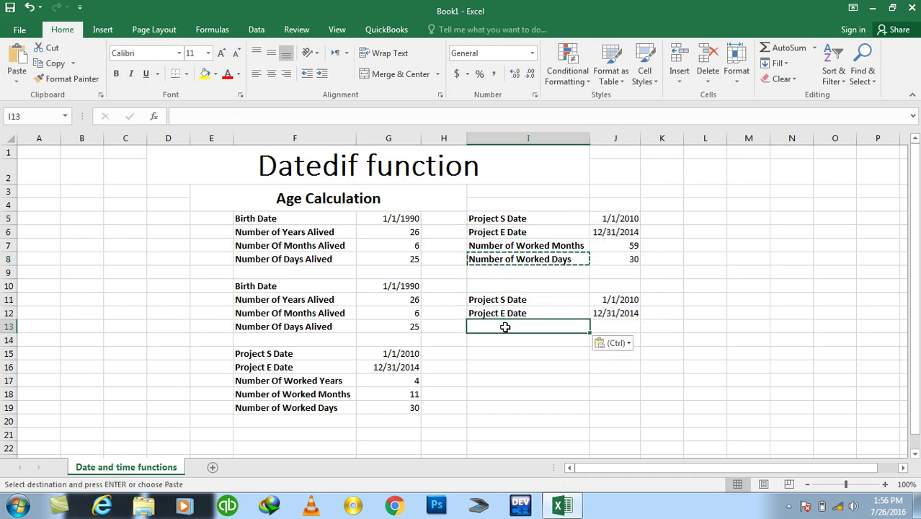
pyautogui.press('Escape')
# Enter =datedif(J11,J12,"D") in J13 to show 1825 total worked days.
pyautogui.press('Tab')
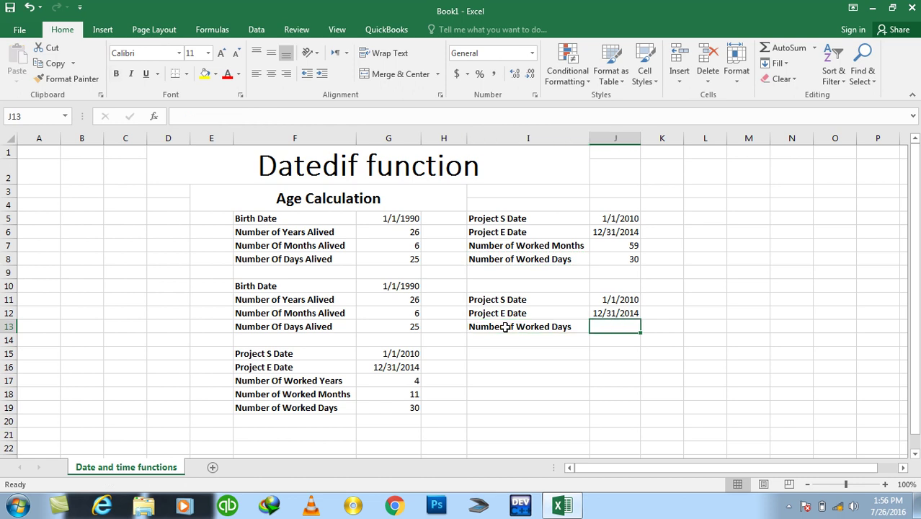
pyautogui.write('=datedif')
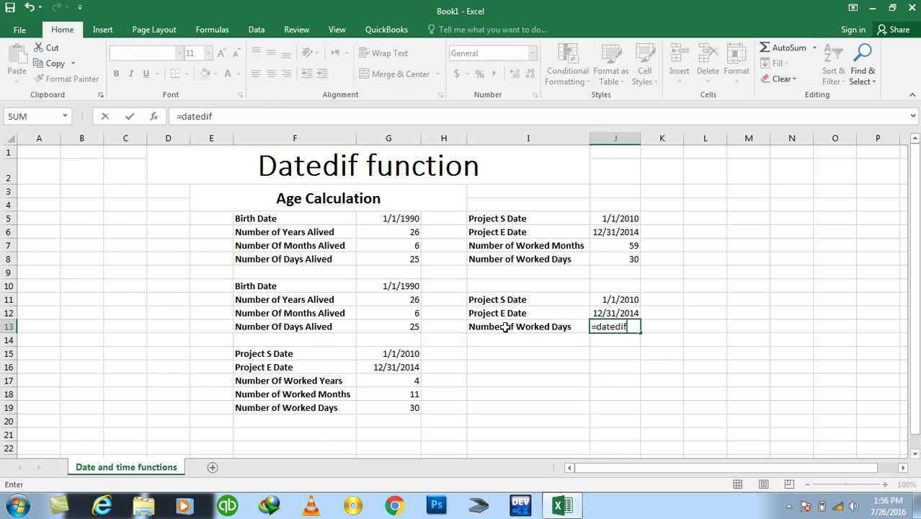
pyautogui.write('(')
pyautogui.press('Up')
pyautogui.press('Up')
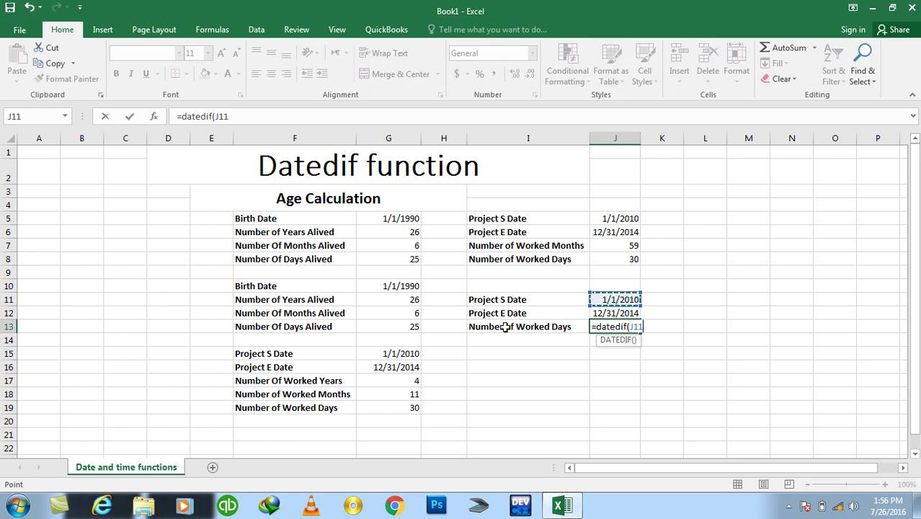
pyautogui.write(',')
pyautogui.press('Up')
pyautogui.write(',"D")')
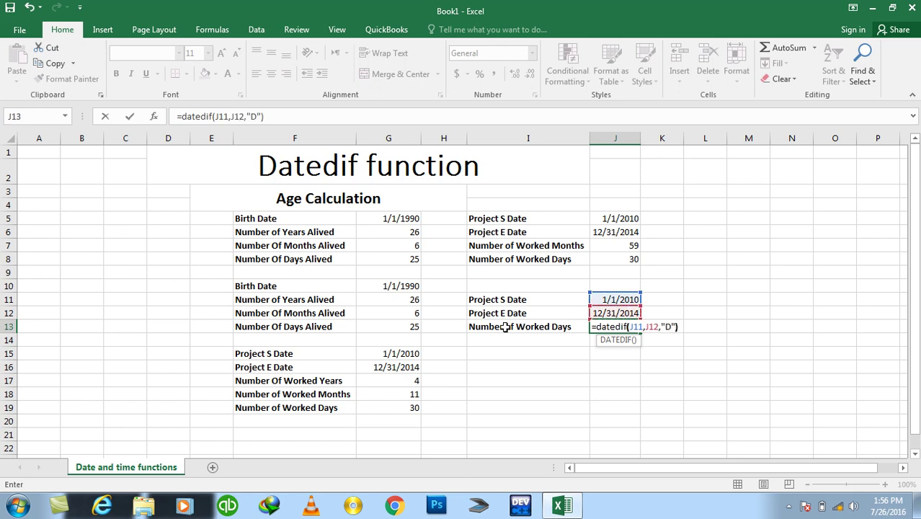
pyautogui.press('Return')
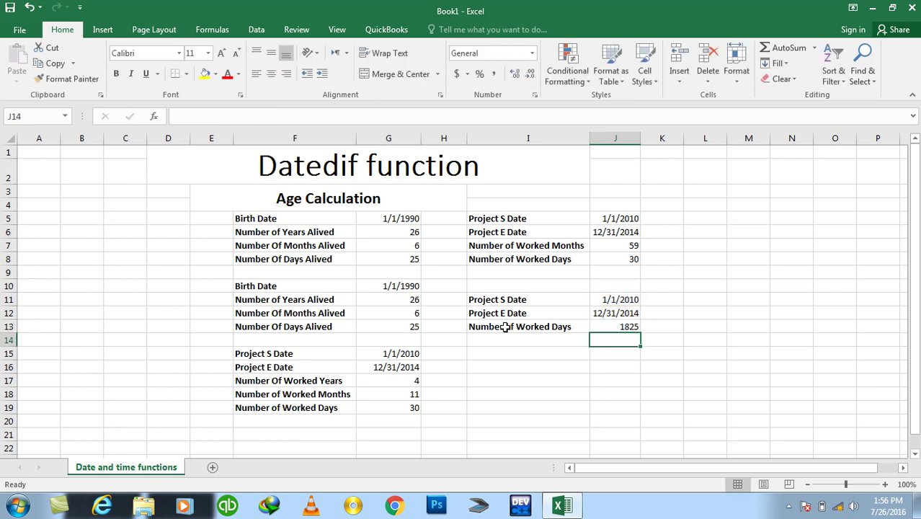